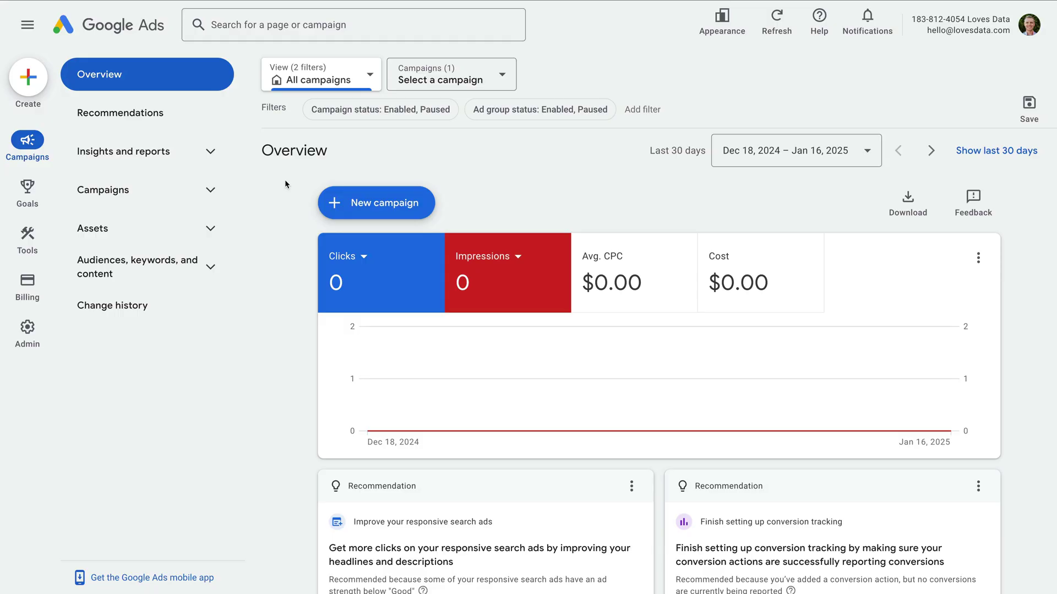
Start a new campaign without goal guidance and choose the Performance Max campaign type.
click(376, 205)
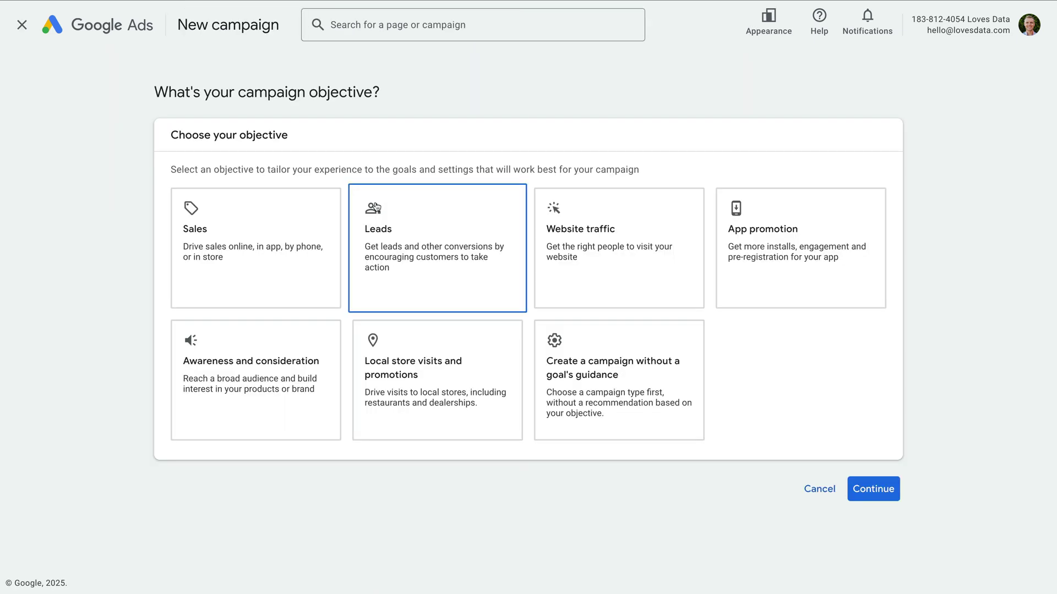
click(632, 383)
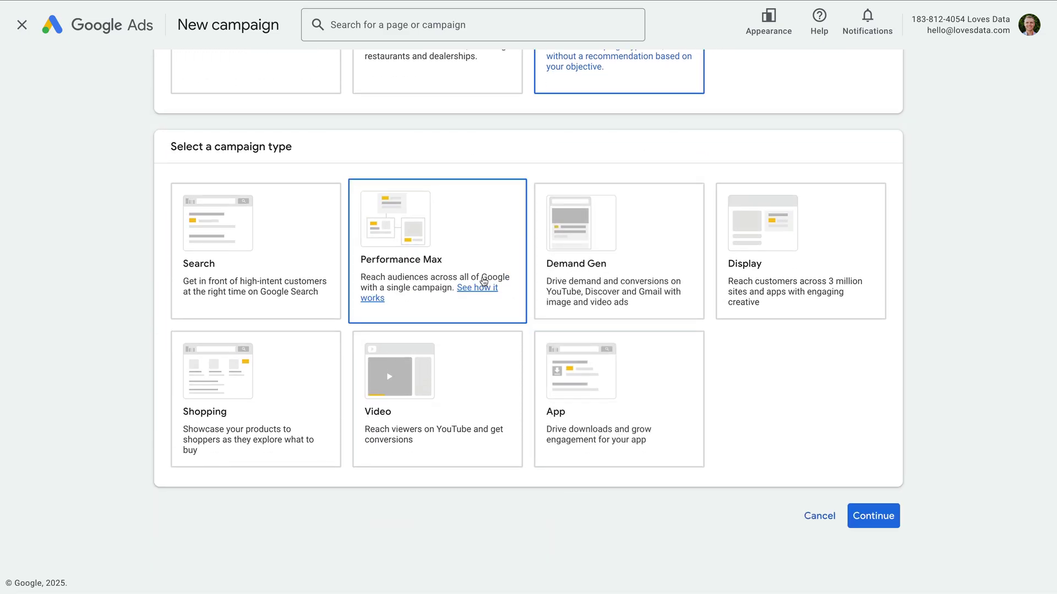
click(452, 258)
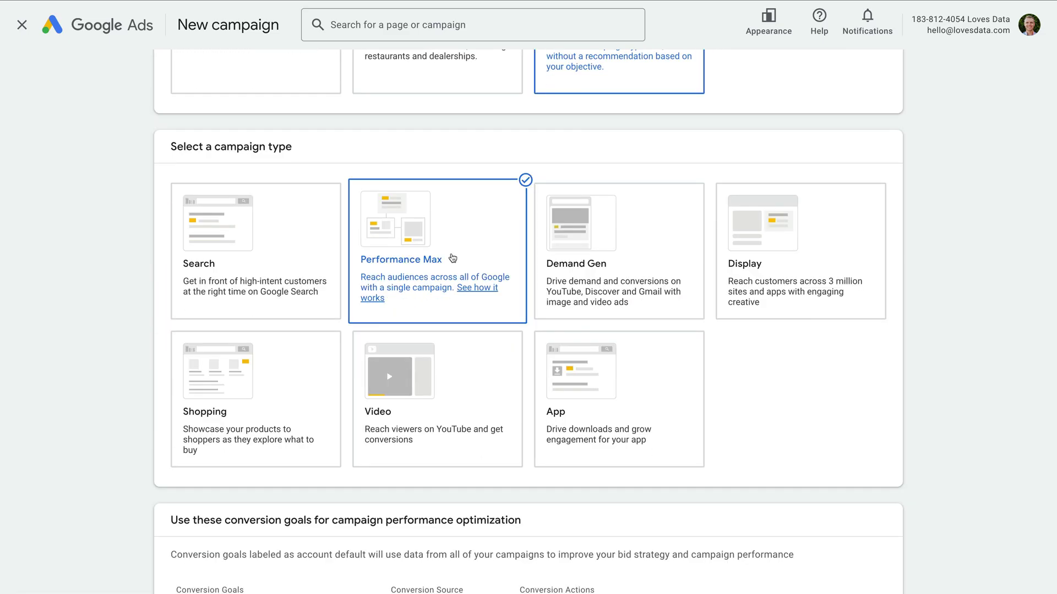
scroll(452, 258, down, 5)
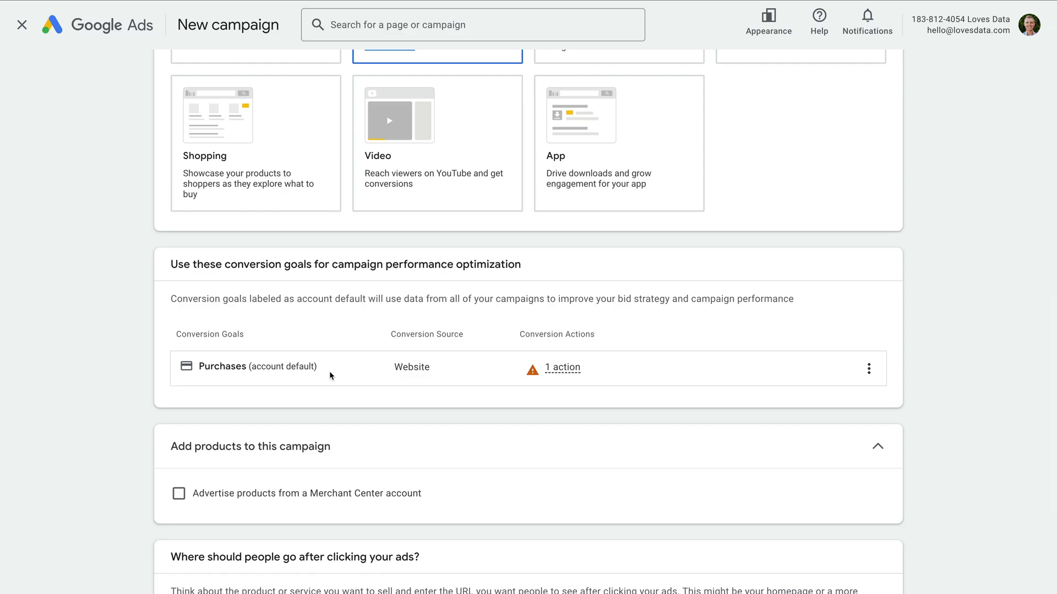
scroll(329, 371, down, 4)
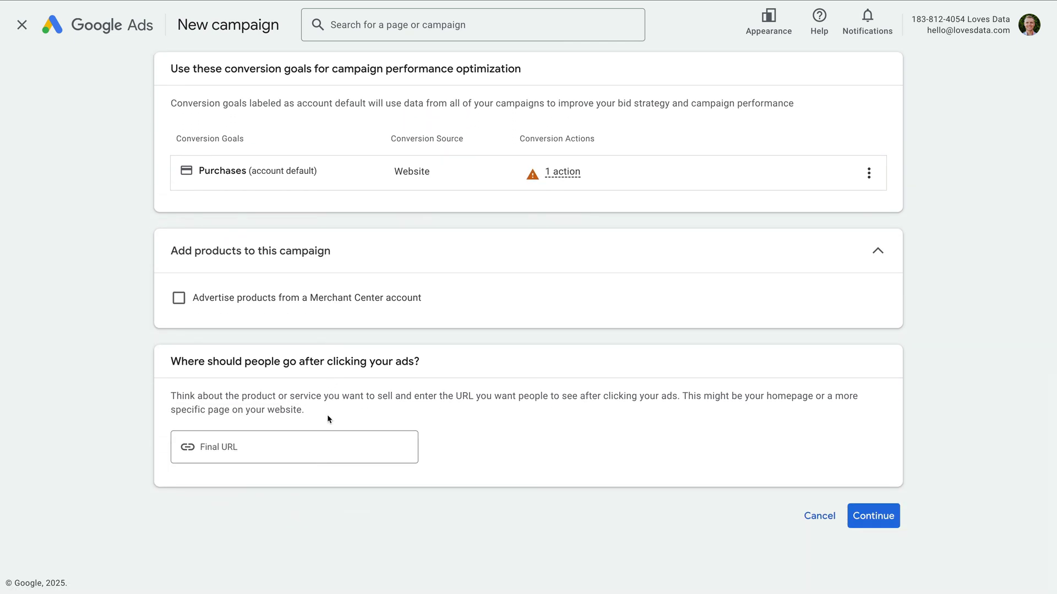
click(292, 444)
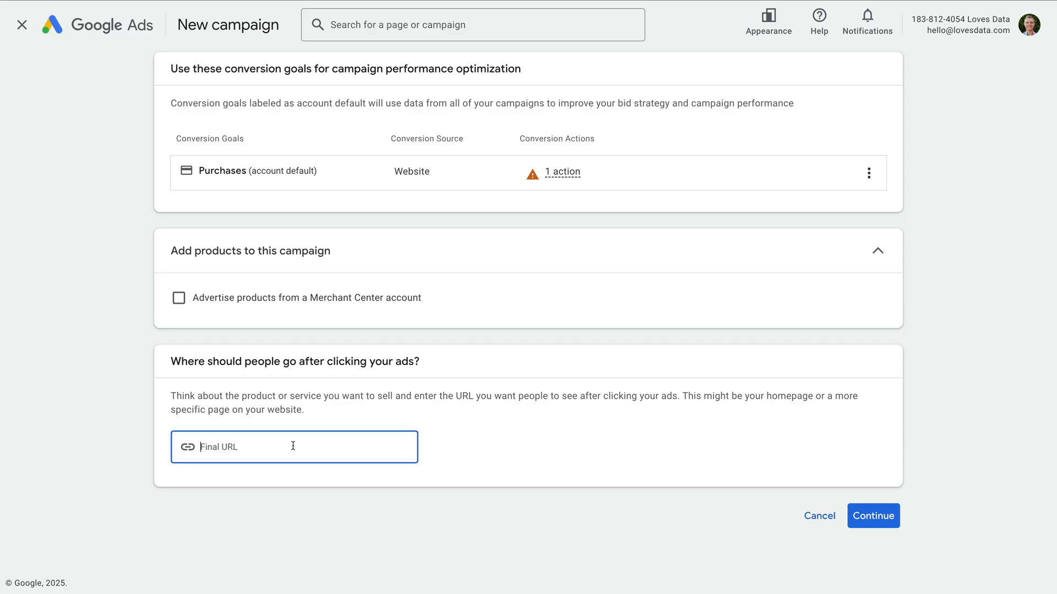
text(https://www.lovesdata)
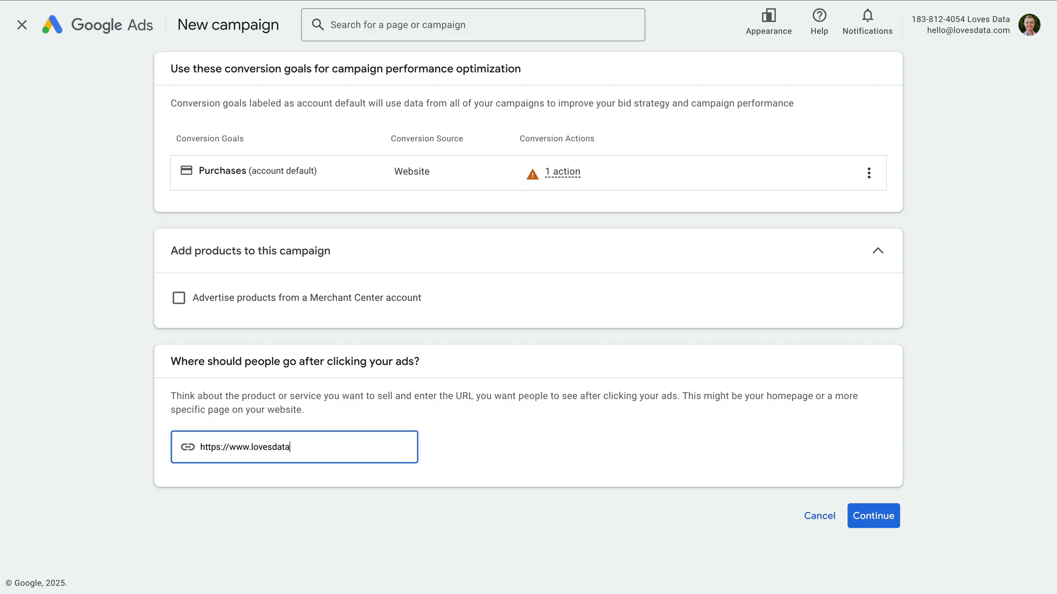
text(.com/courses/google-analytics-4)
click(474, 457)
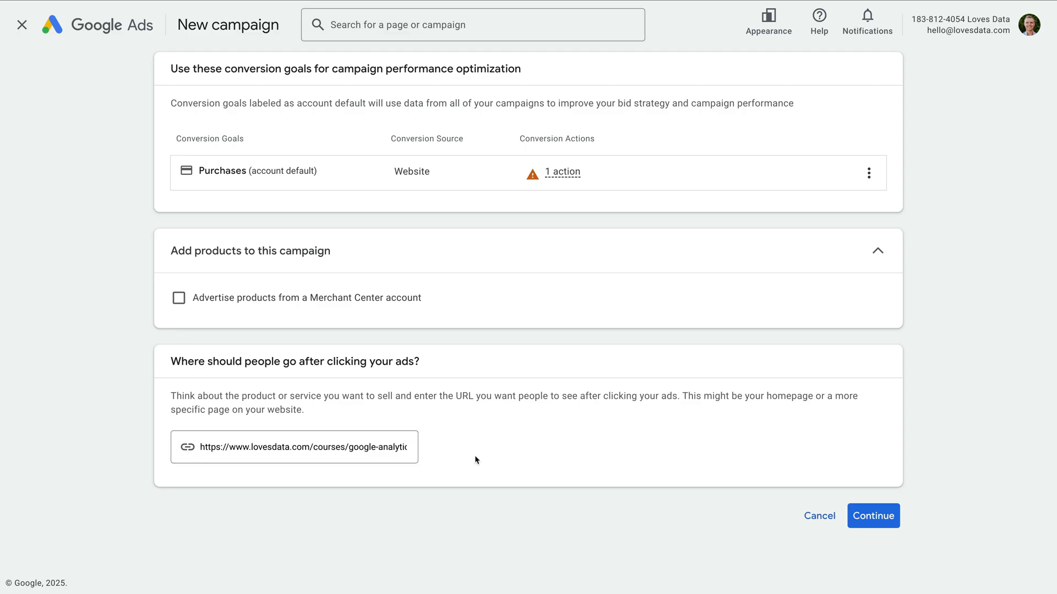
Rename the campaign to 'Course | Performance Max', removing the '-2' suffix.
click(863, 517)
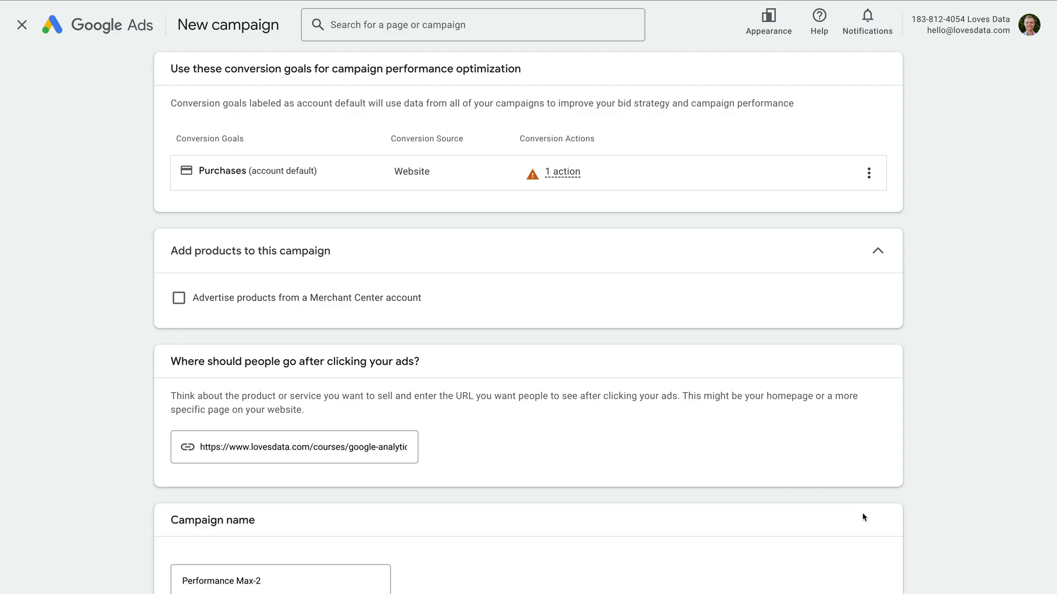
scroll(677, 478, down, 3)
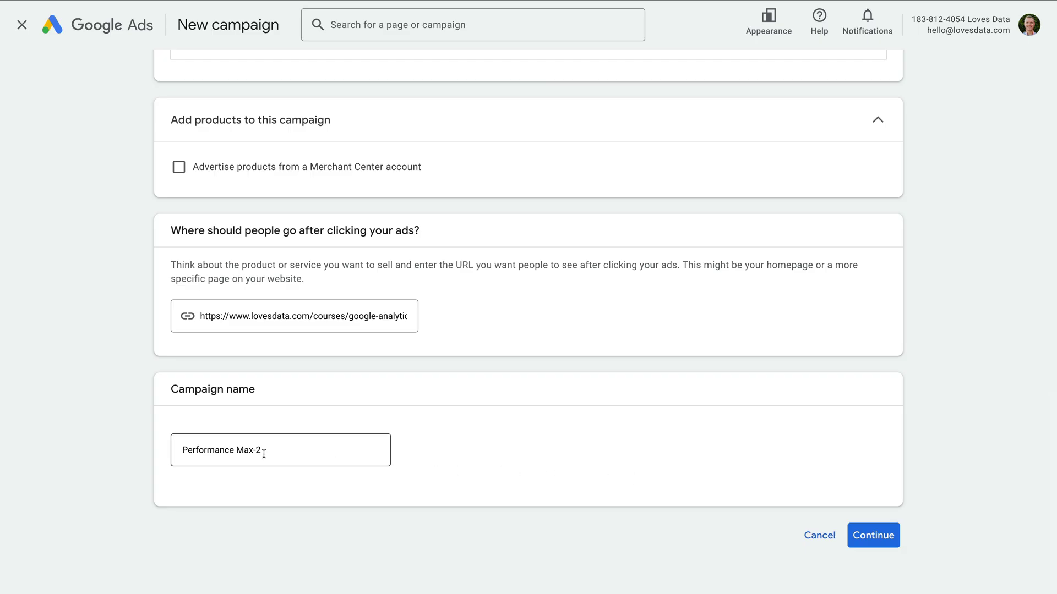
click(182, 448)
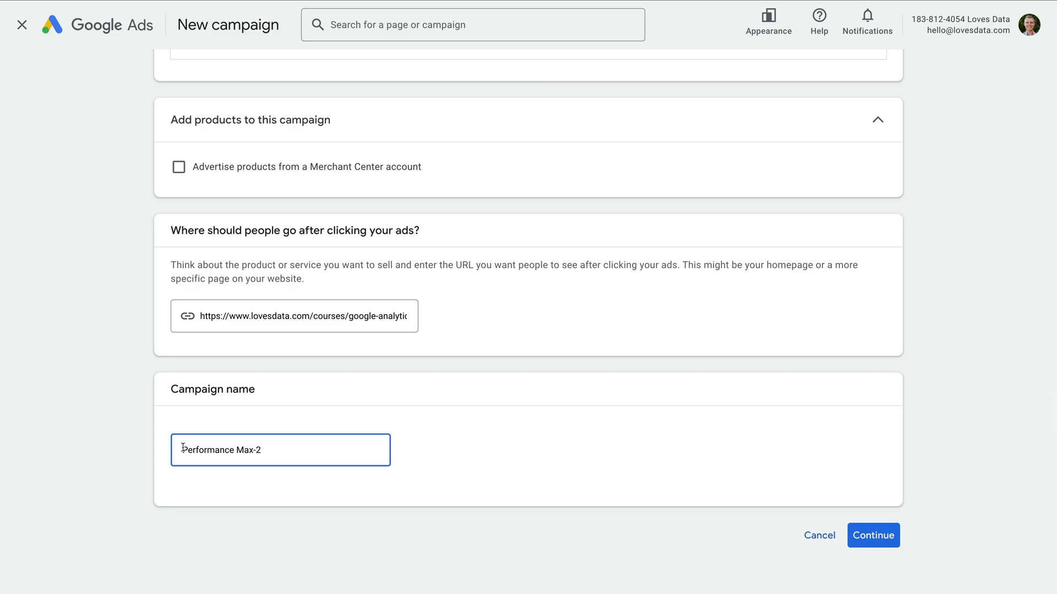
text(Course |)
click(303, 450)
key(BackSpace)
key(BackSpace)
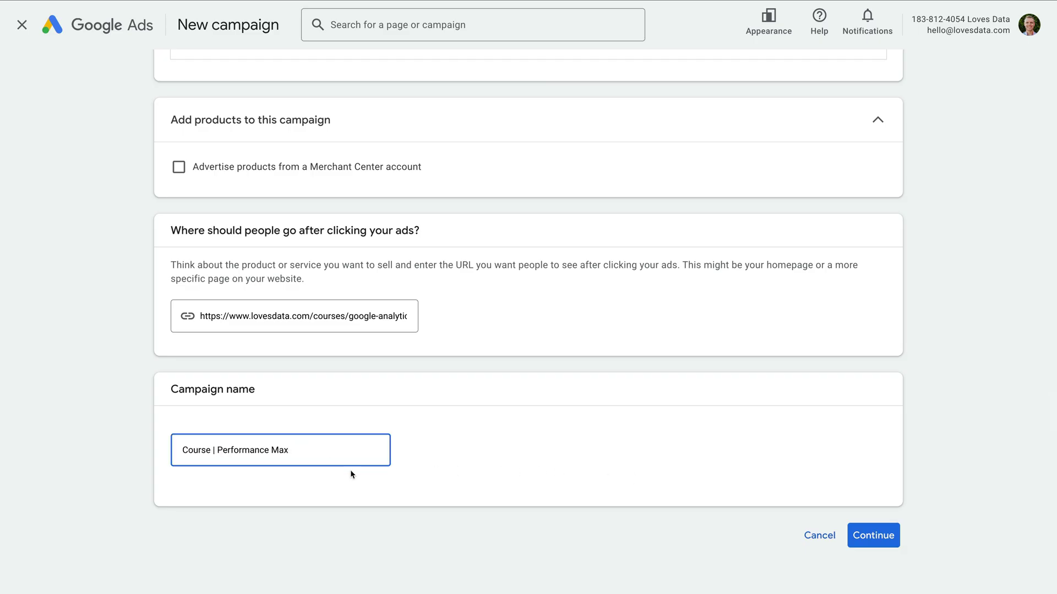
click(351, 475)
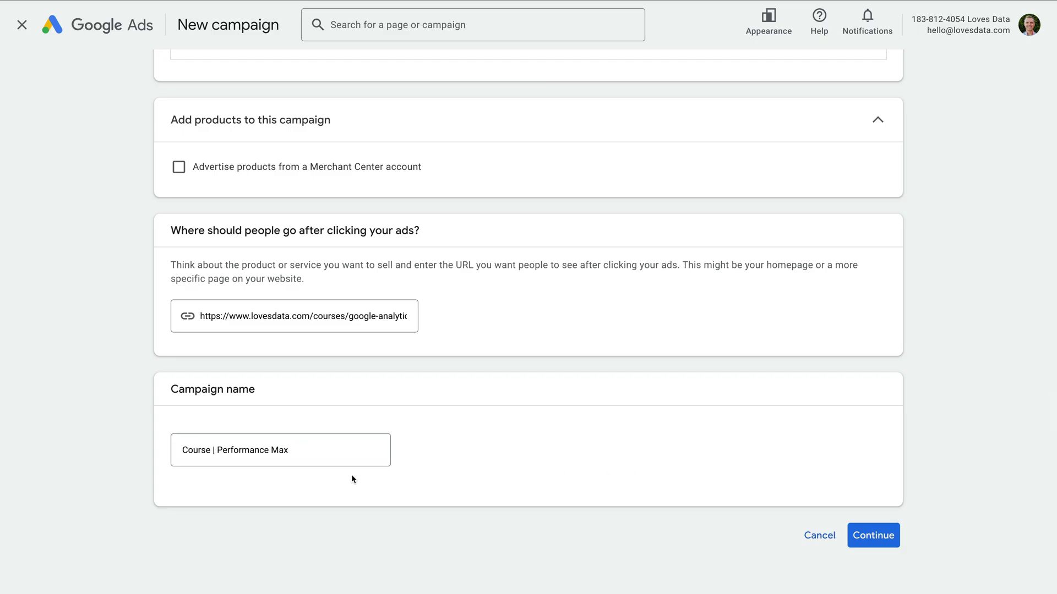
Keep Conversions as the bidding focus with a A$15.00 target cost per action.
click(865, 533)
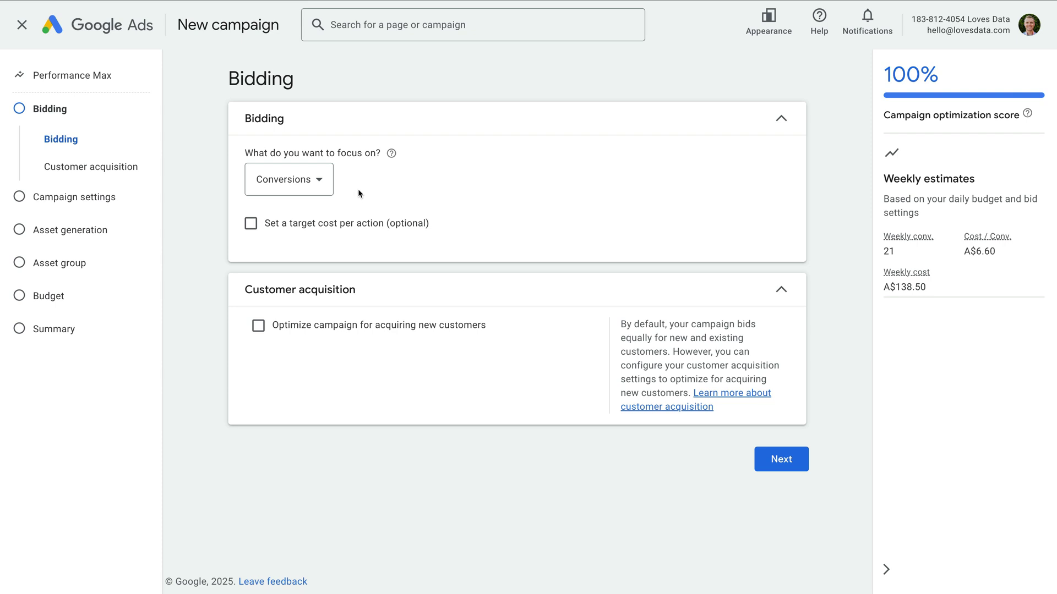
click(320, 185)
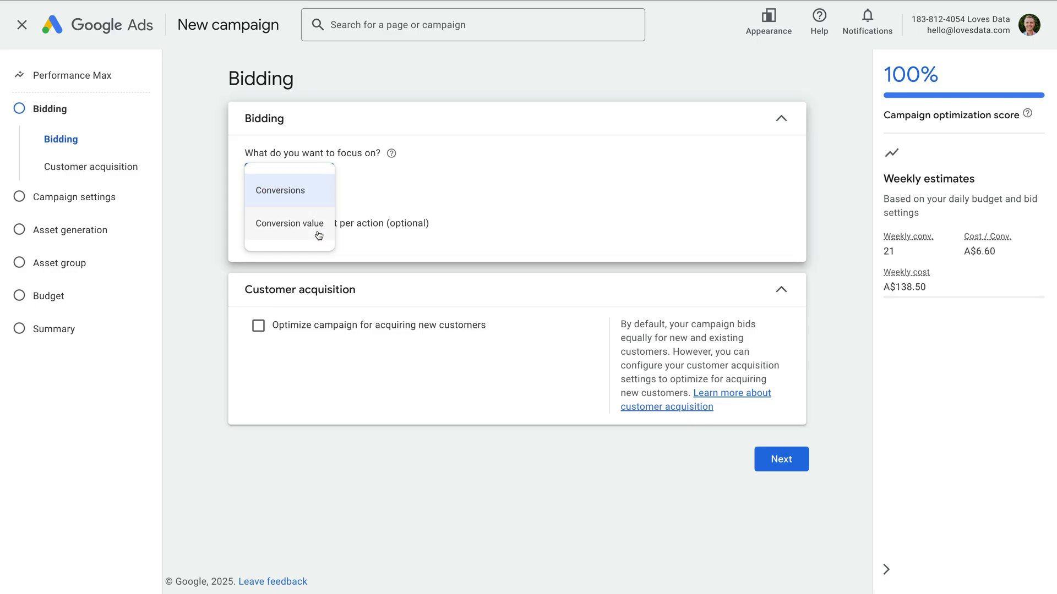
click(429, 160)
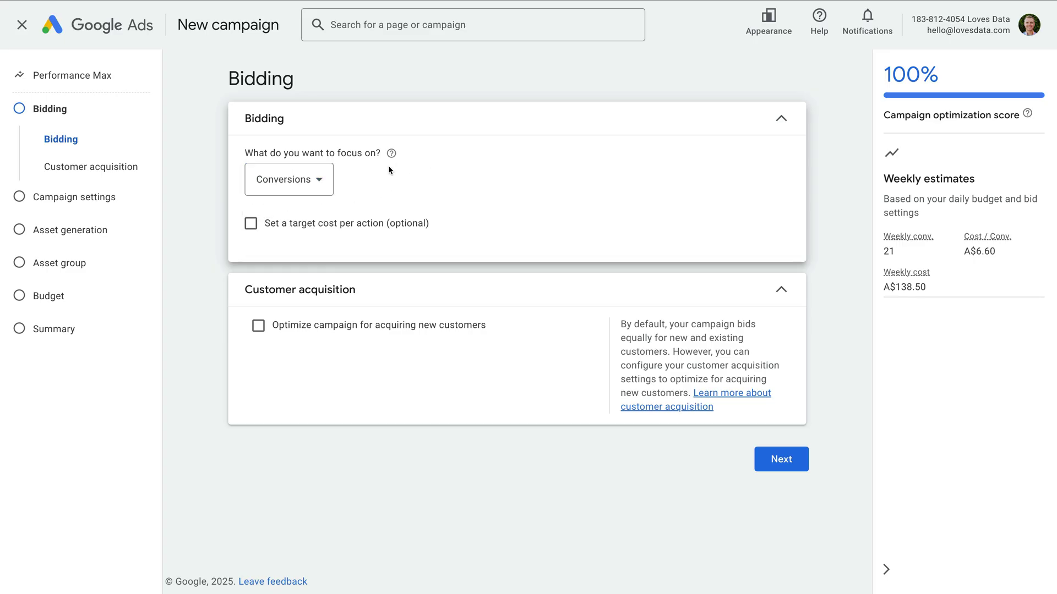
click(251, 224)
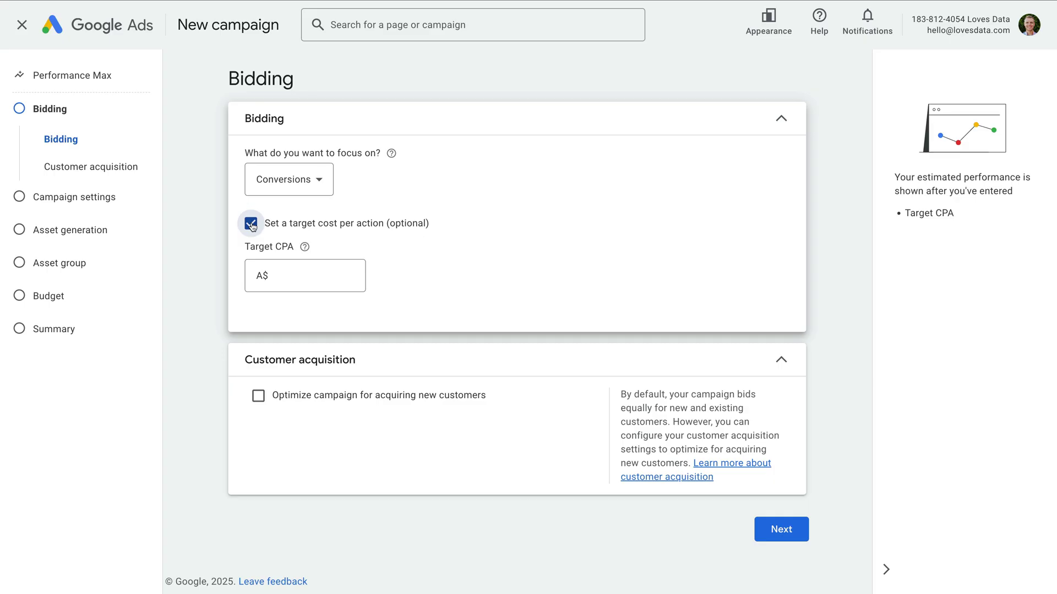
click(297, 278)
text(15)
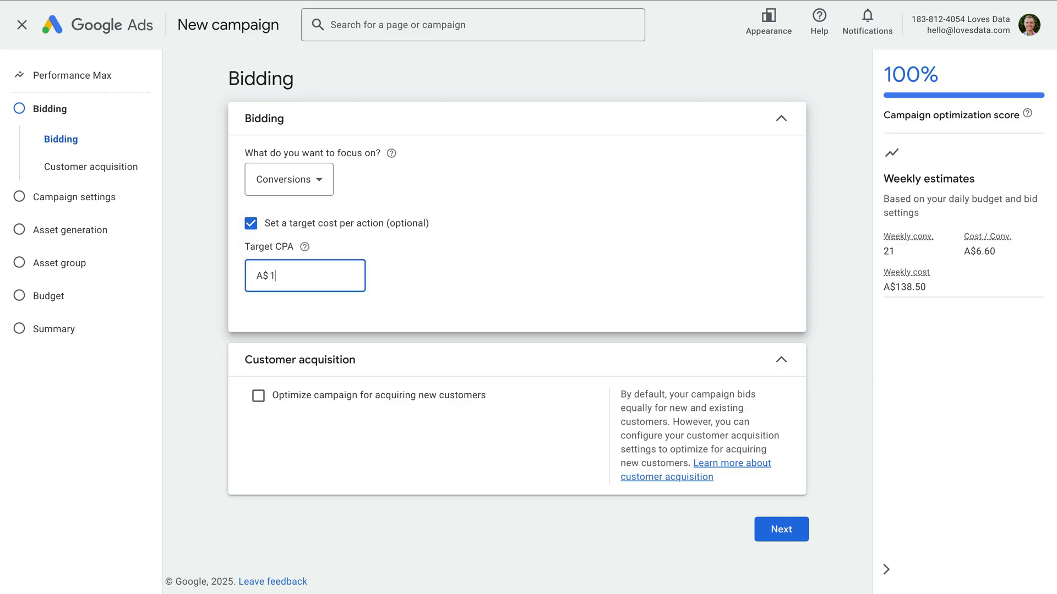
click(371, 312)
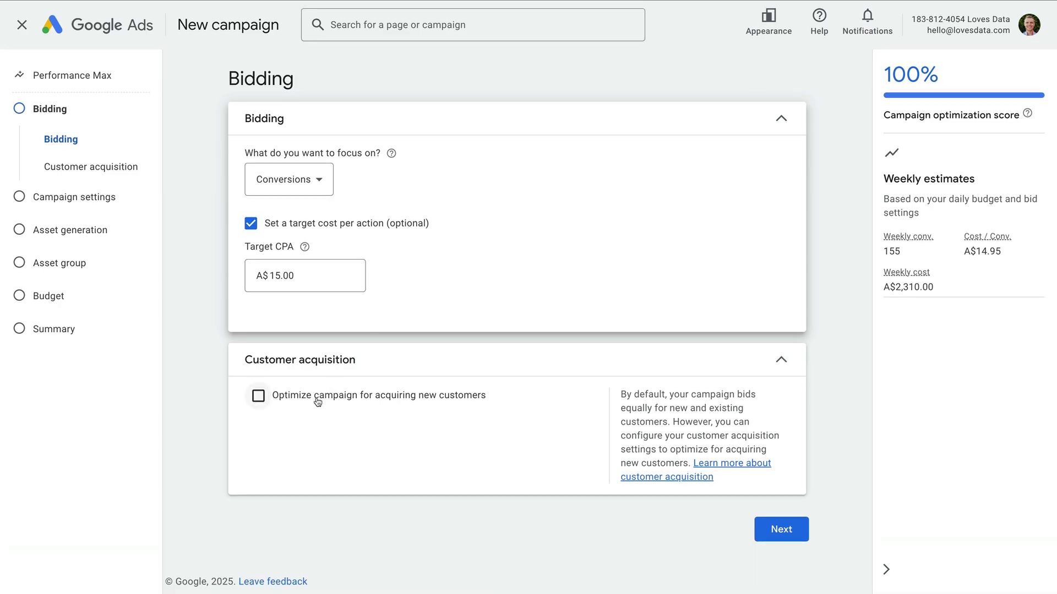
Leave new-customer acquisition optimization unchecked after briefly turning it on.
click(318, 403)
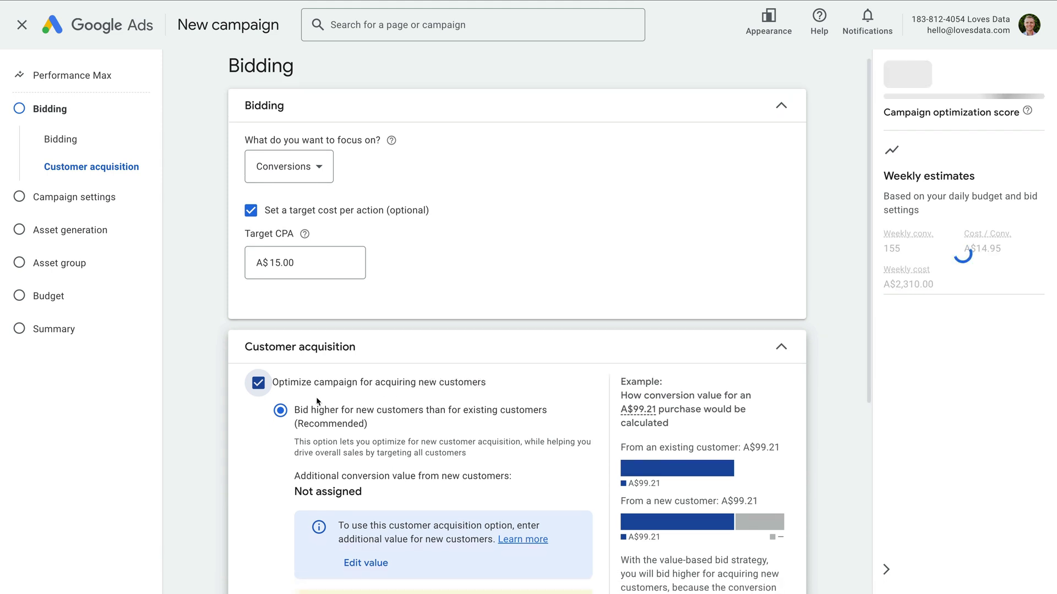
scroll(317, 402, down, 3)
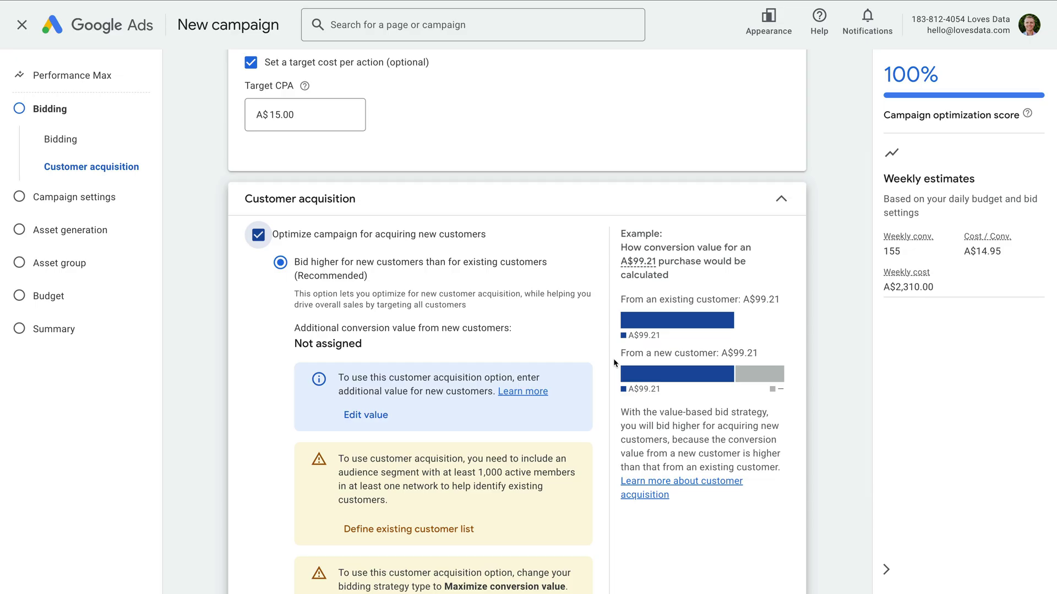
click(259, 234)
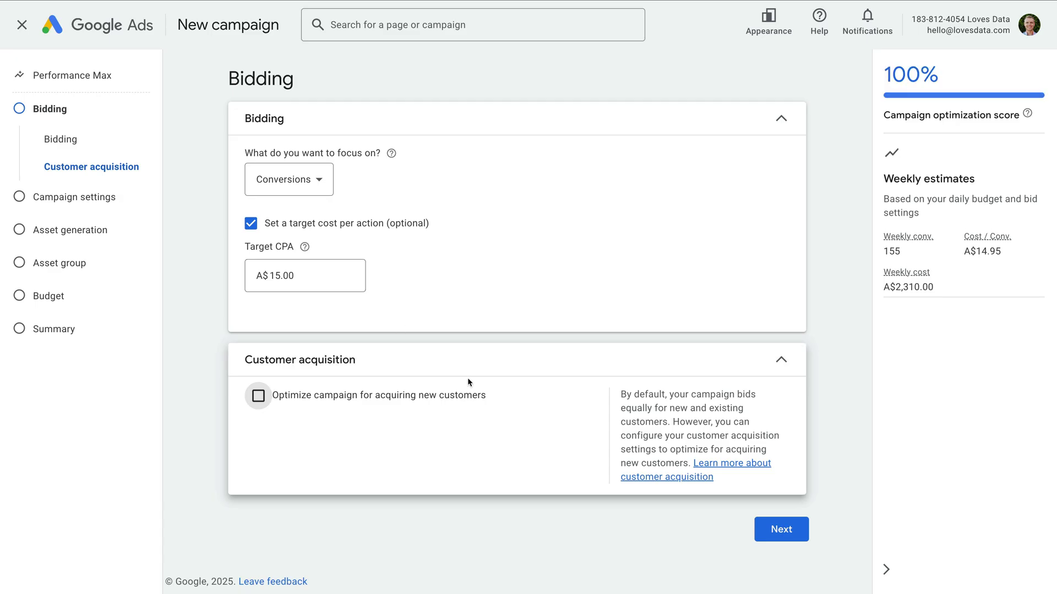
Include Sydney, New South Wales as the only target location, then continue to asset generation.
click(771, 526)
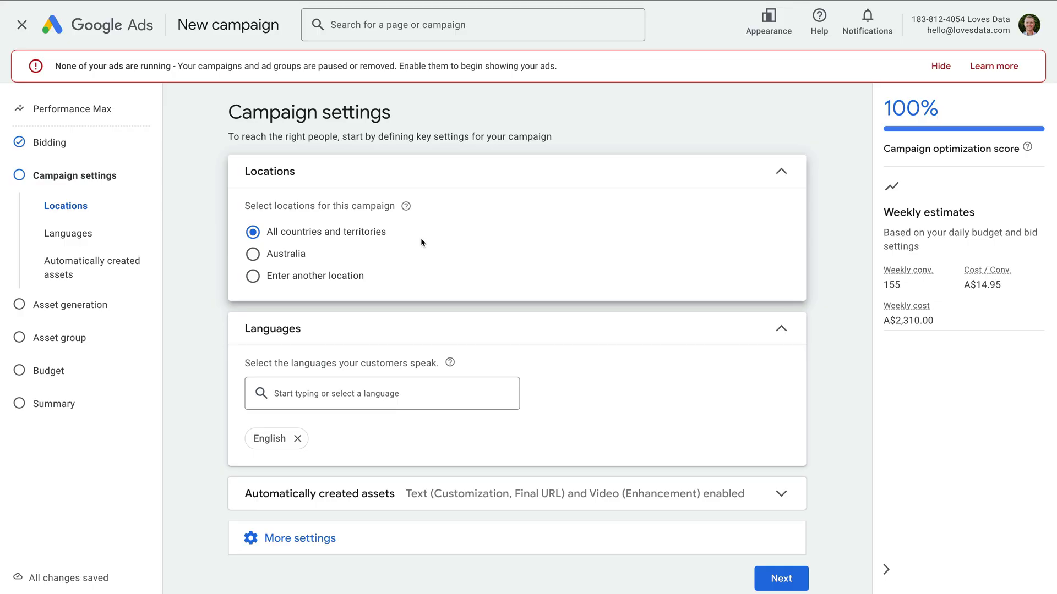
click(354, 276)
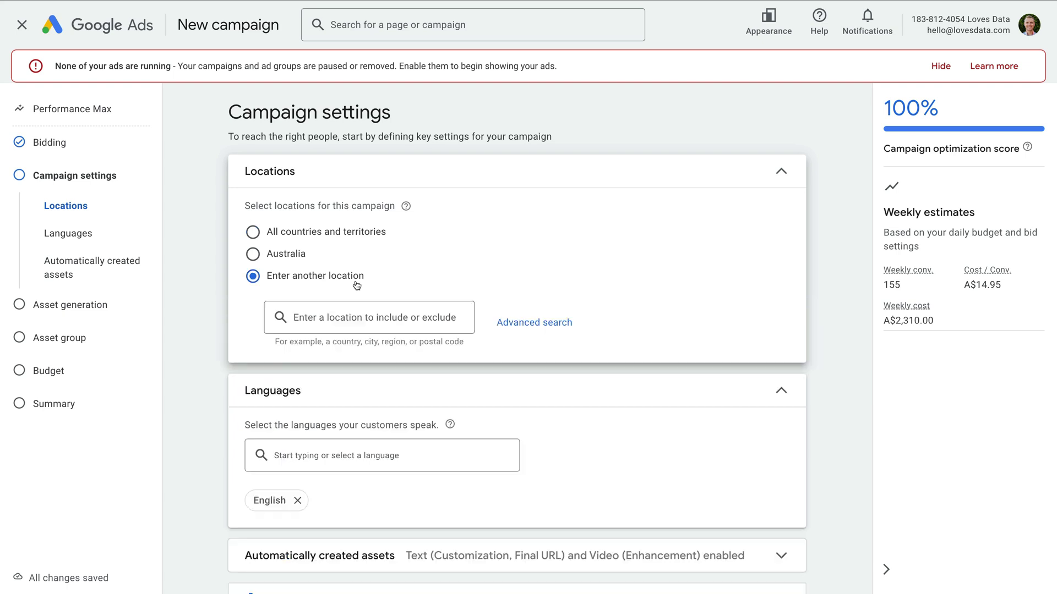
click(364, 311)
text(s)
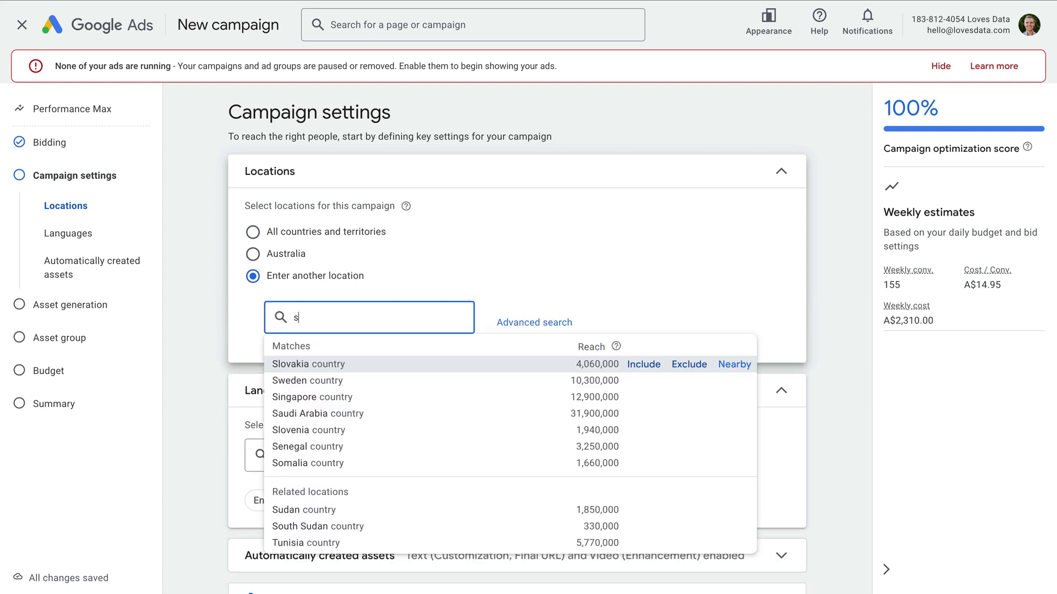
text(ydney)
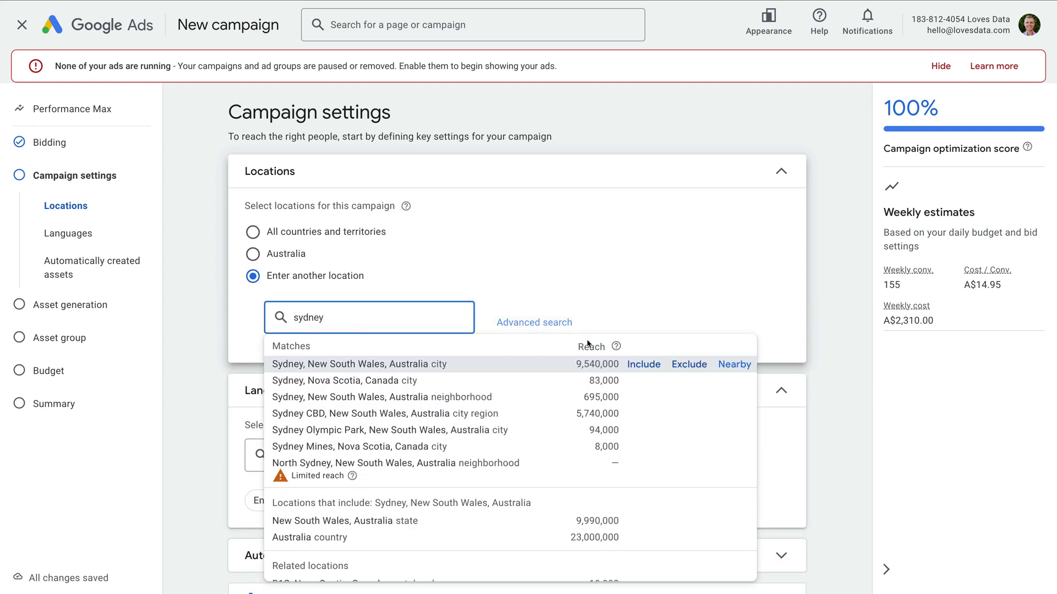
click(638, 364)
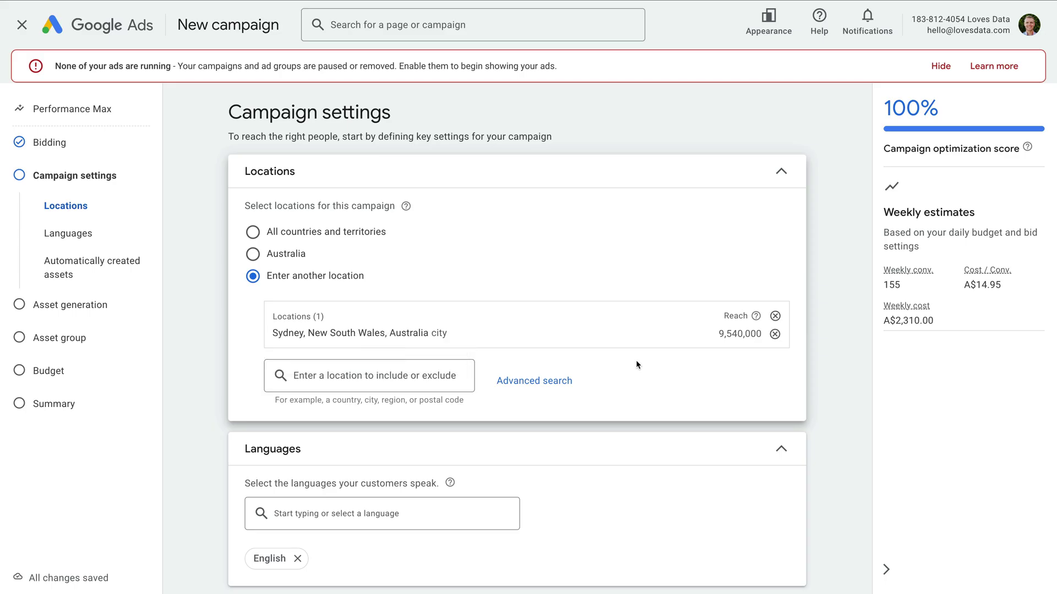
scroll(637, 365, down, 3)
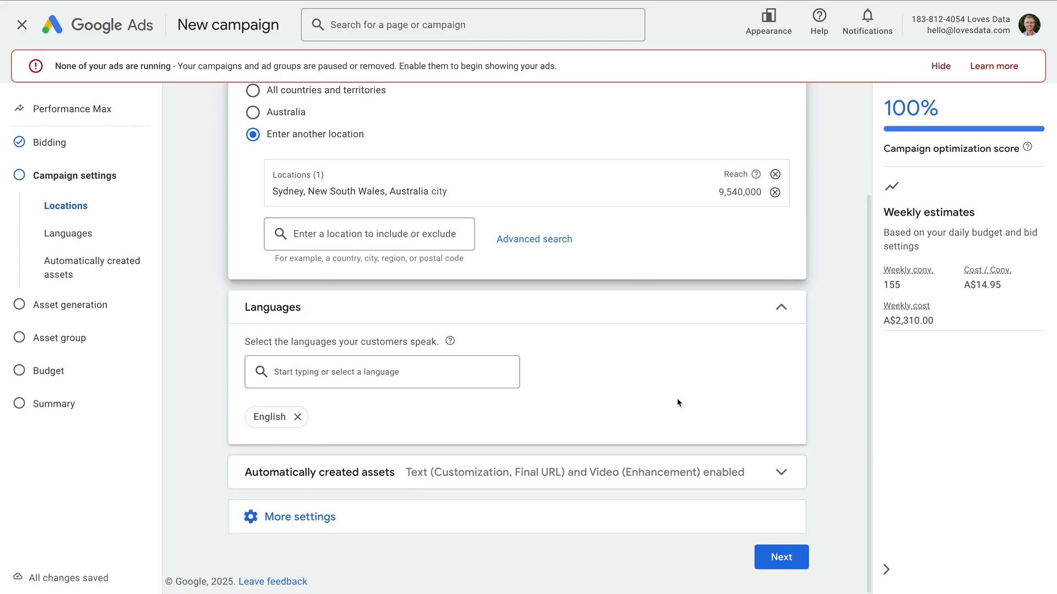
click(780, 552)
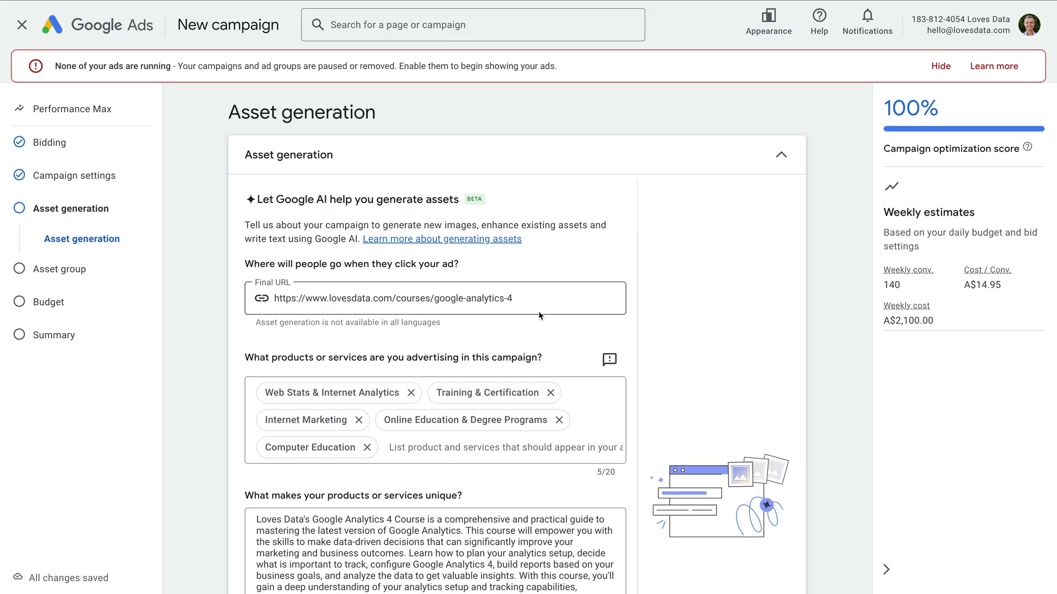
Generate assets and continue to the asset group named 'Asset Group 1'.
scroll(538, 311, down, 5)
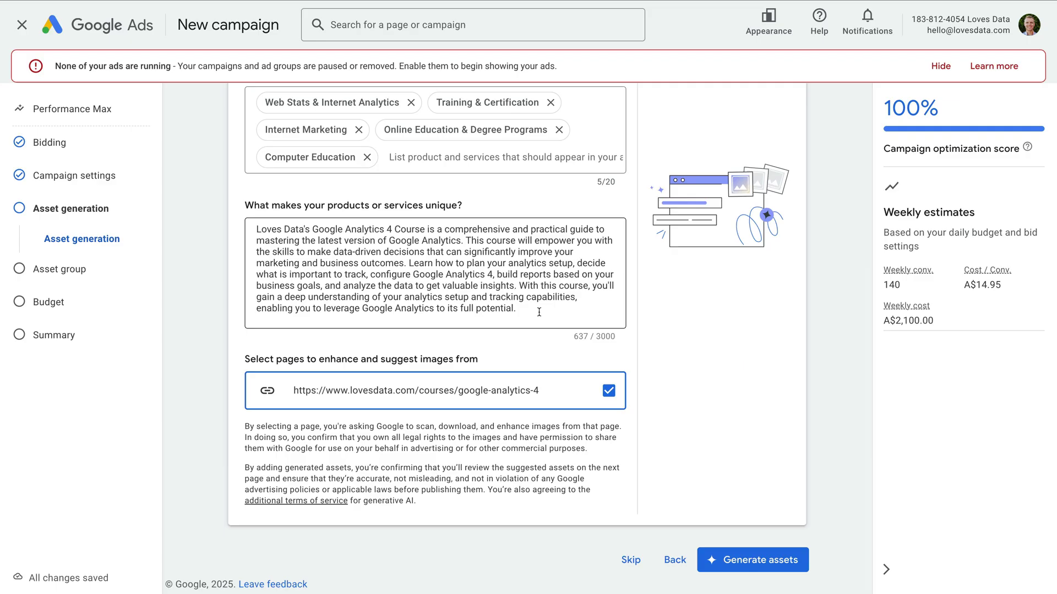
click(755, 558)
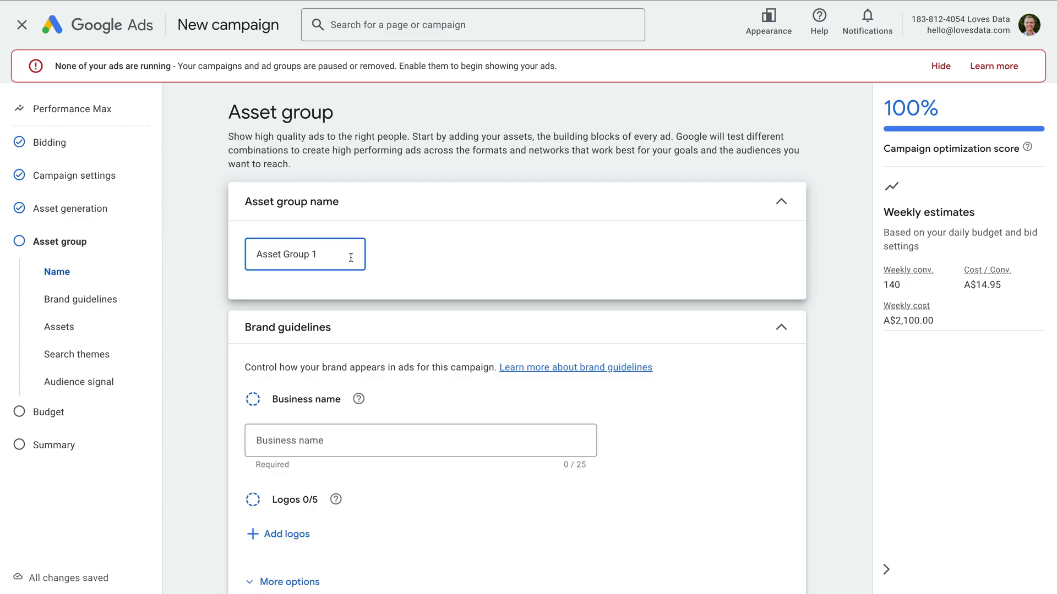
Rename the asset group to 'GA Course' and set the business name to 'Loves Data'.
drag(350, 257, 251, 253)
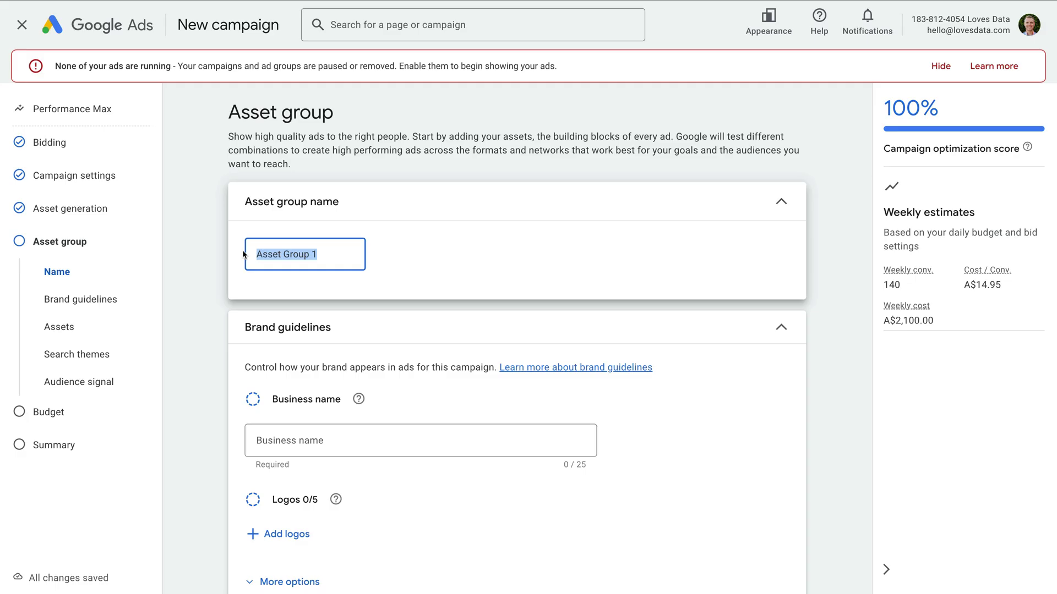
text(GA Co)
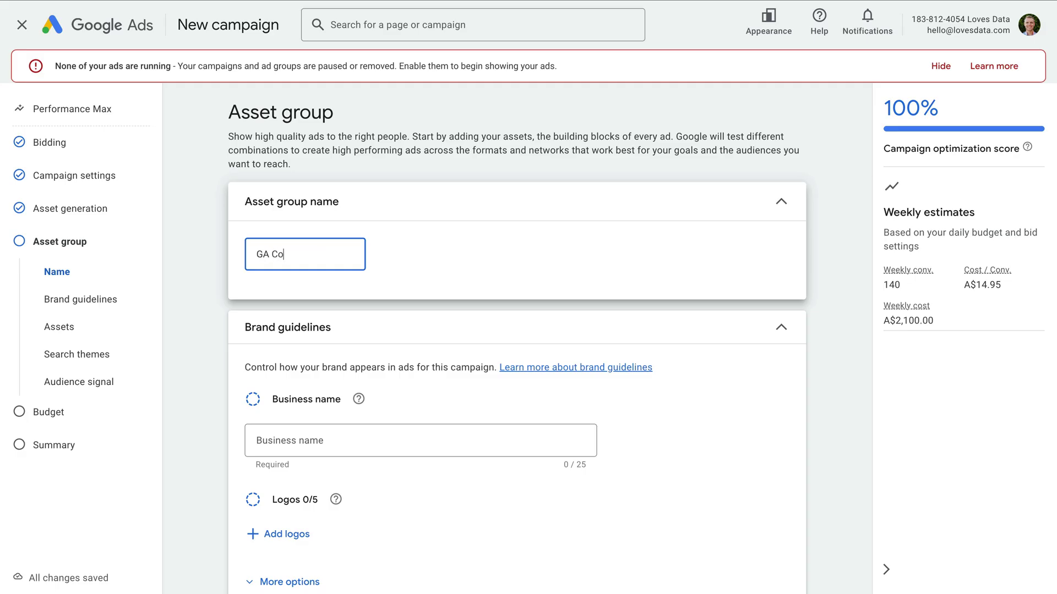
text(urse)
scroll(315, 305, down, 2)
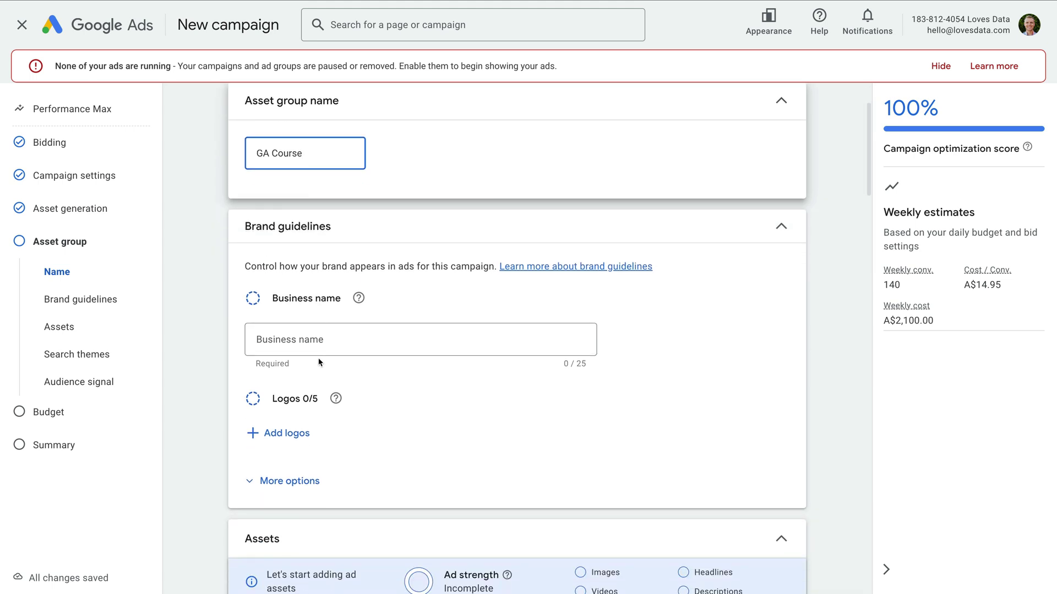
click(318, 354)
text(Loves Da)
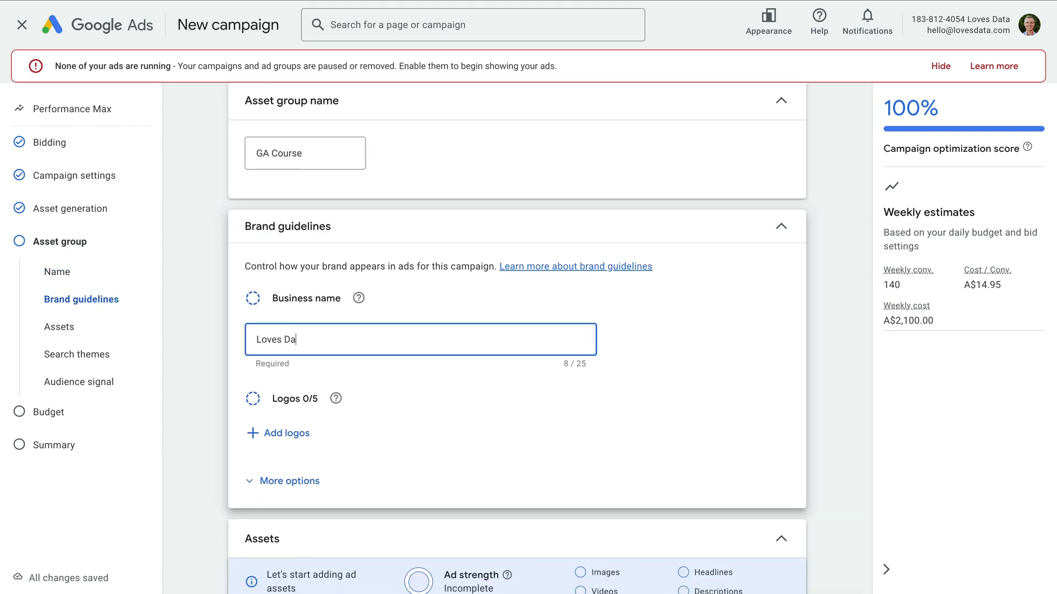
text(ta)
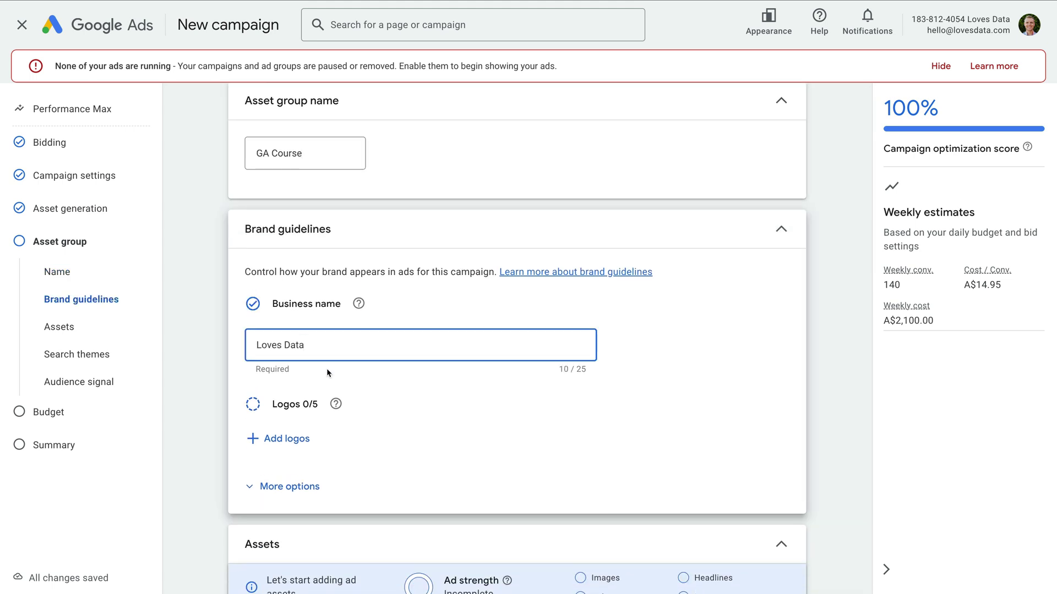
Upload logo-1.png through logo-4.png as the asset group's logos and save them.
click(297, 439)
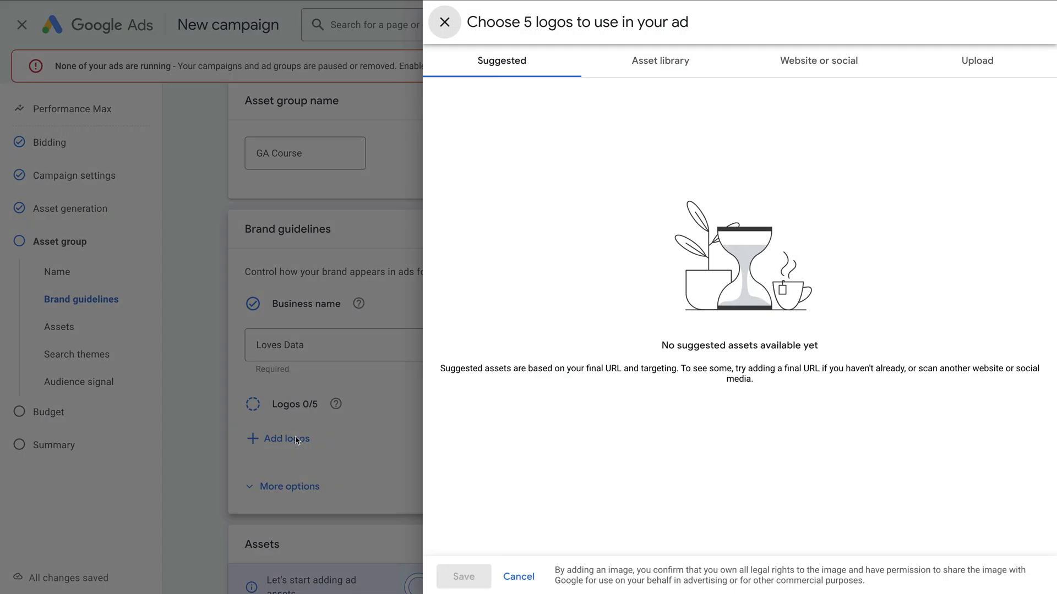
click(966, 63)
click(659, 352)
click(443, 270)
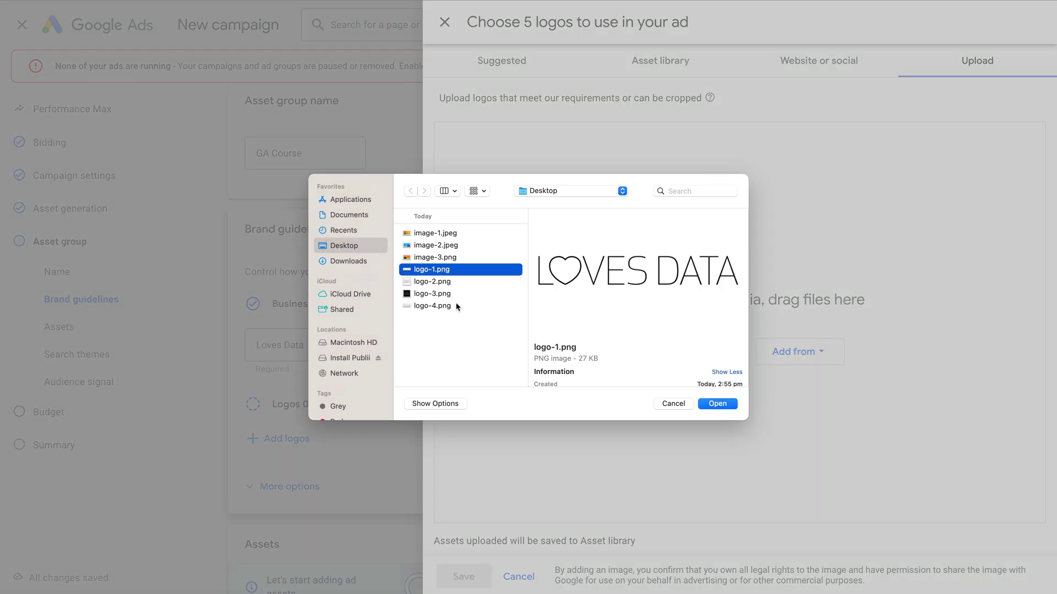
shift+click(458, 306)
click(714, 407)
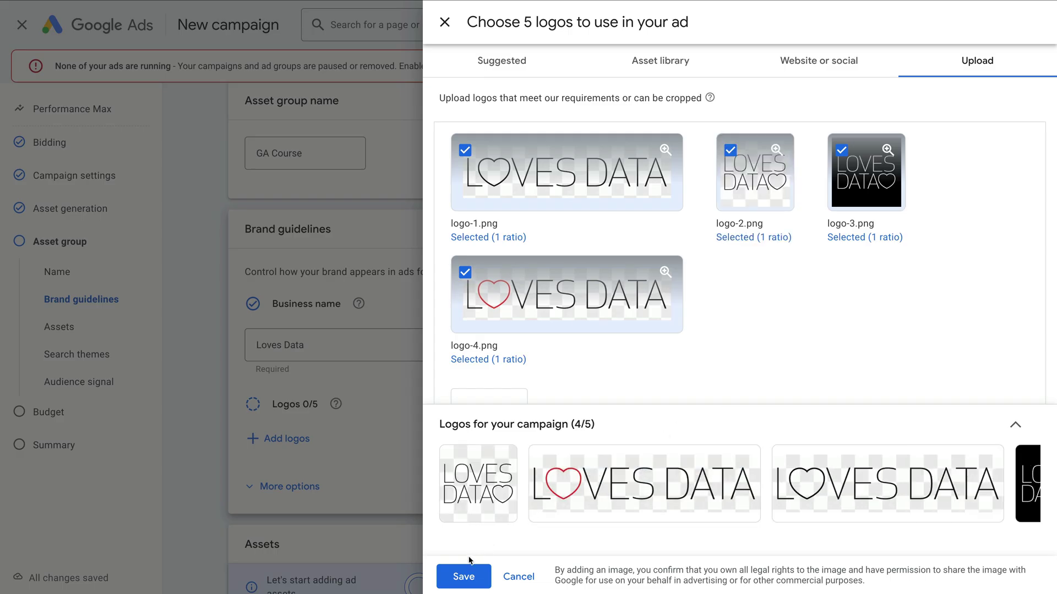
click(453, 578)
Paste five headlines, including 'Learn Google Analytics' and 'Boost Your GA4 Knowledge'.
scroll(497, 490, down, 3)
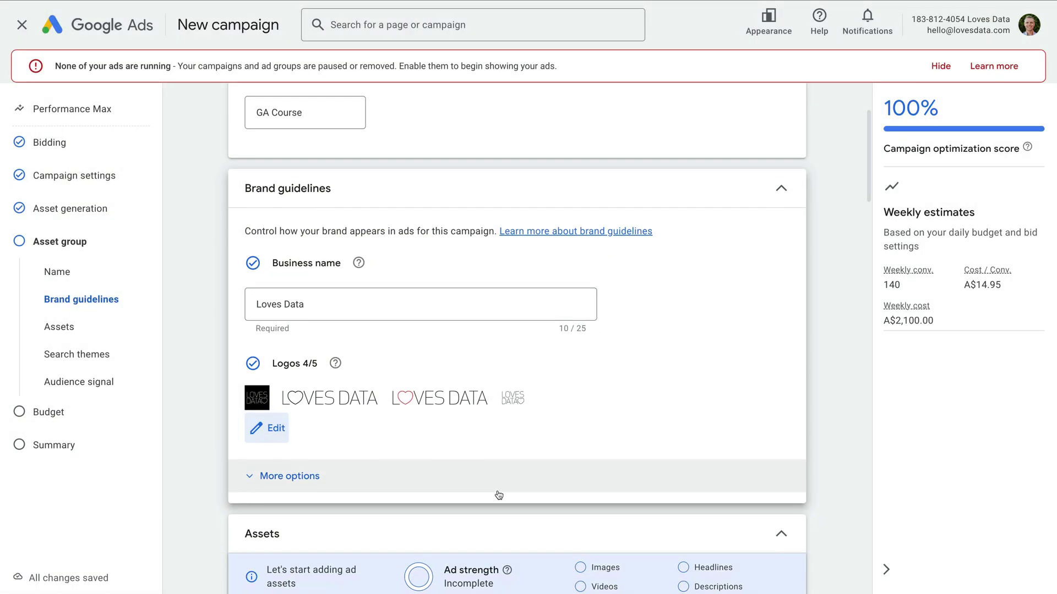
scroll(498, 492, down, 2)
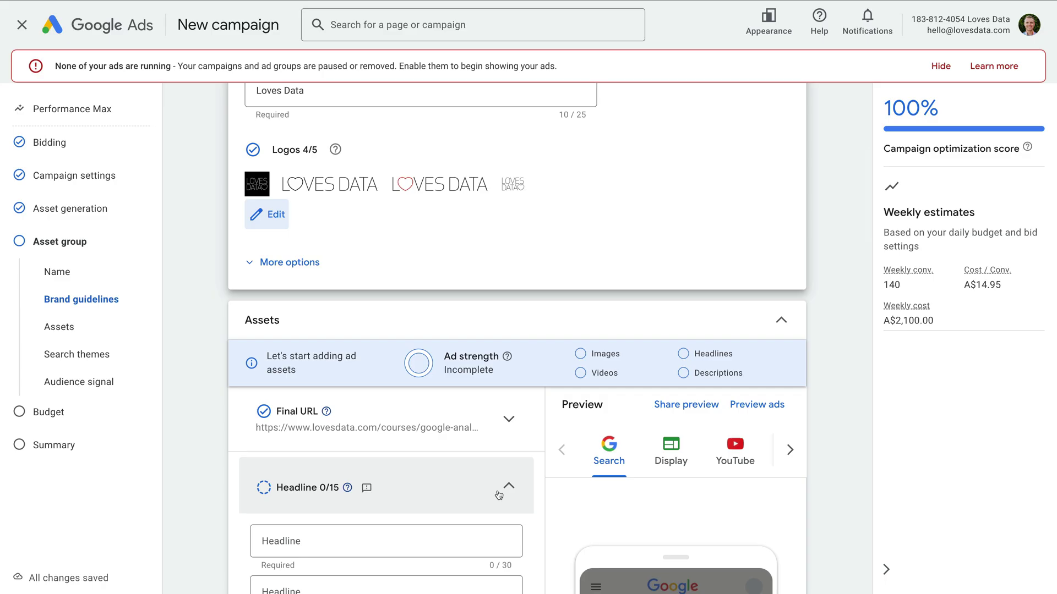
scroll(499, 495, down, 3)
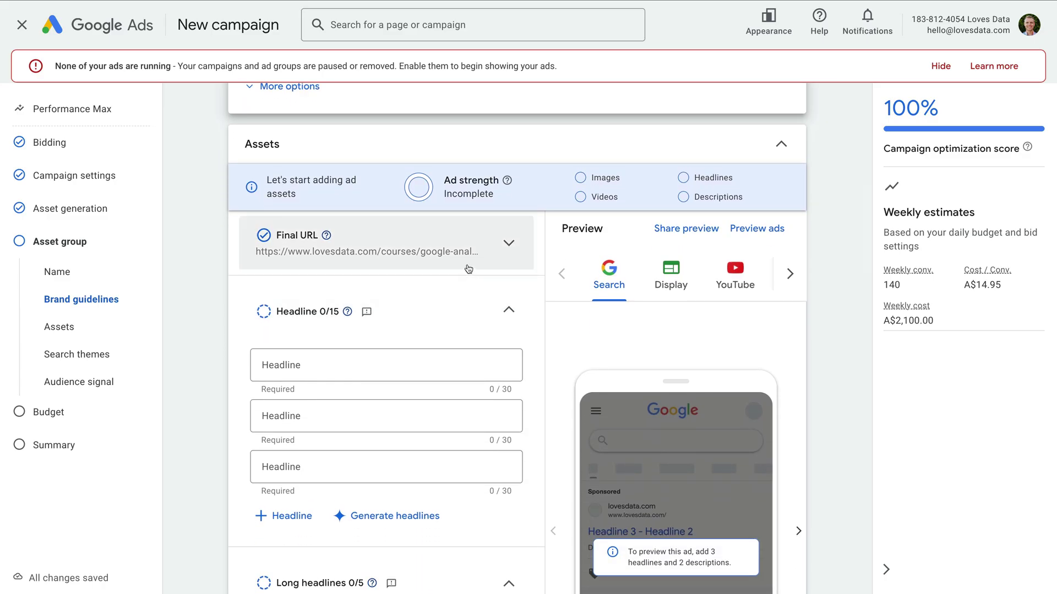
scroll(468, 269, down, 2)
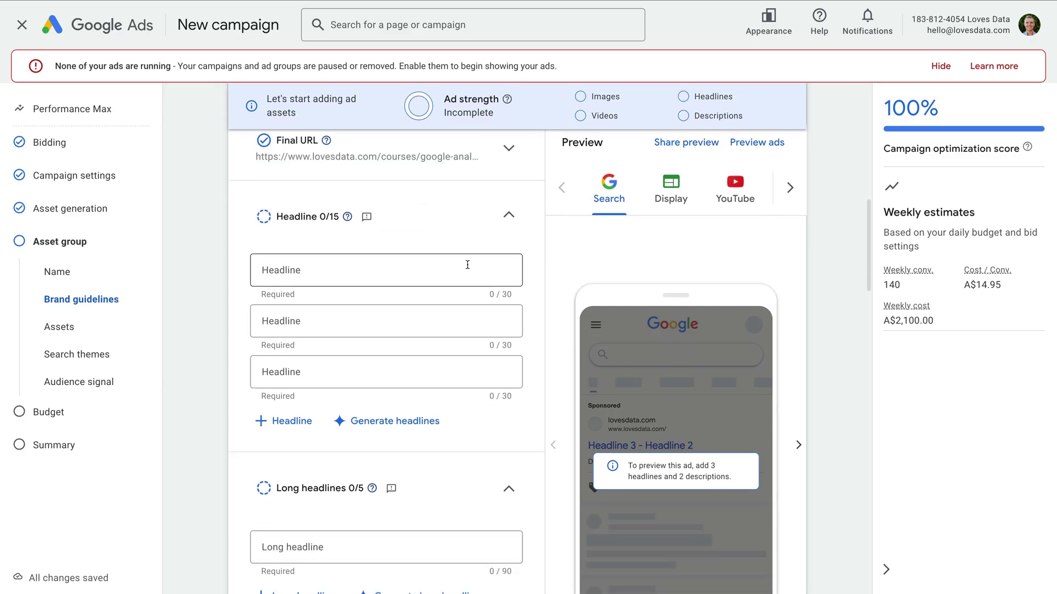
click(448, 274)
text(Learn Google Analytics)
click(412, 319)
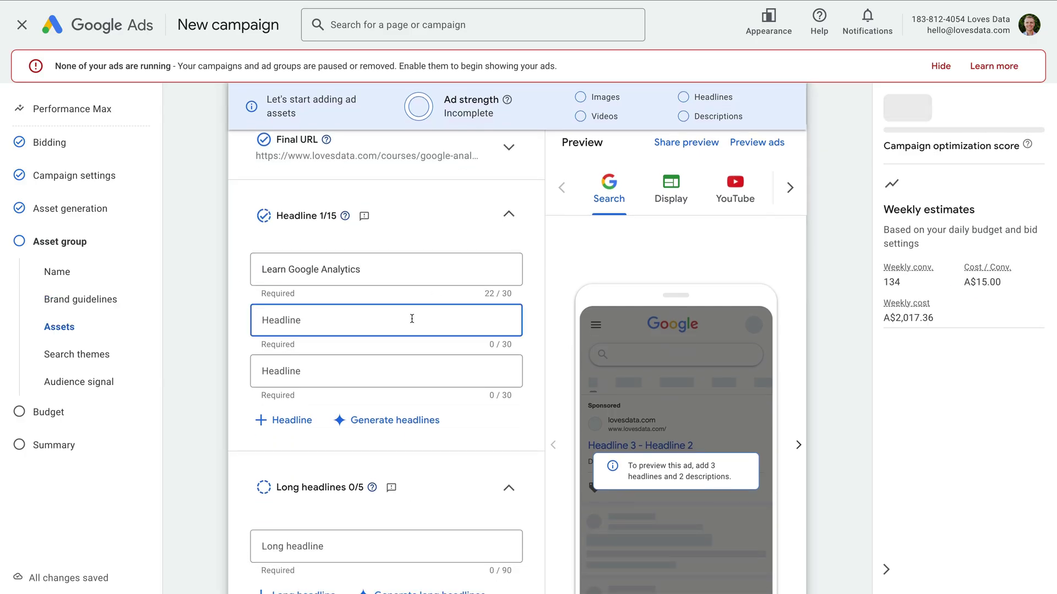
text(Gain Practical Skills)
click(365, 371)
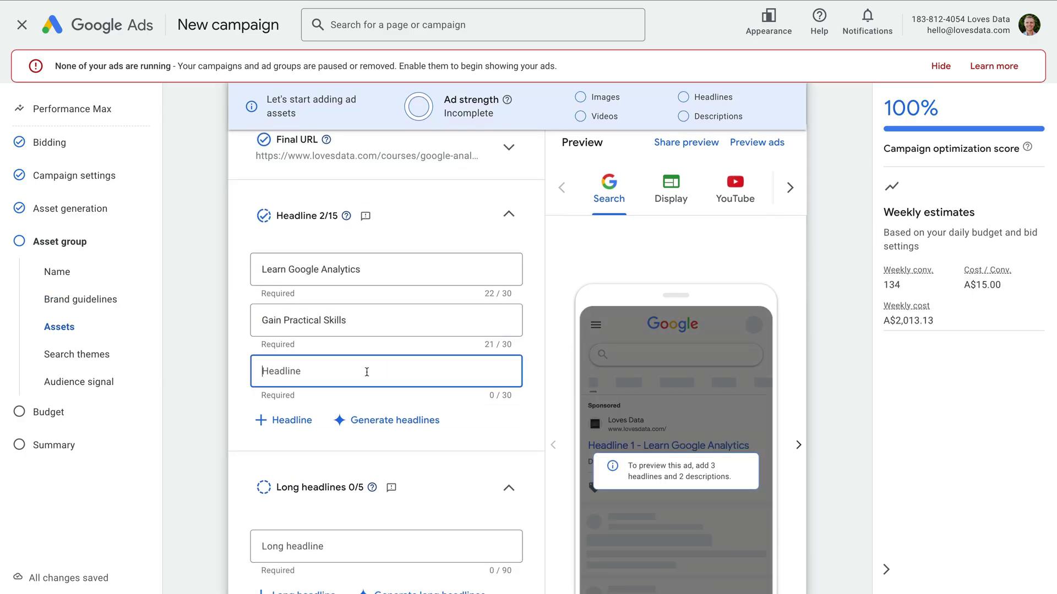
text(Boost Your GA4 Knowledge)
click(367, 380)
text(Start Learning GA4 Today)
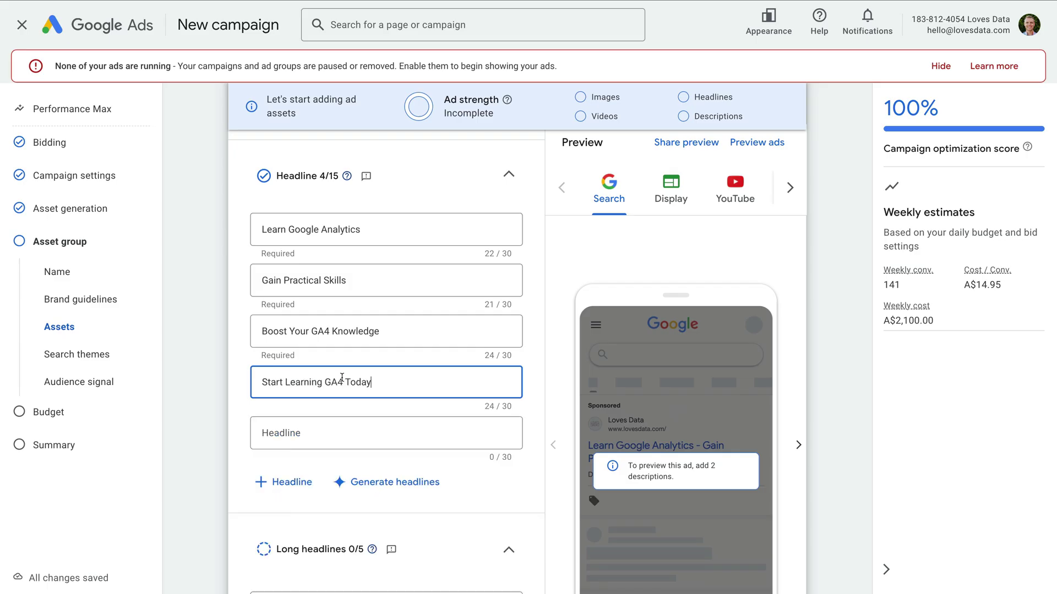
click(321, 432)
text(Google Analytics Course)
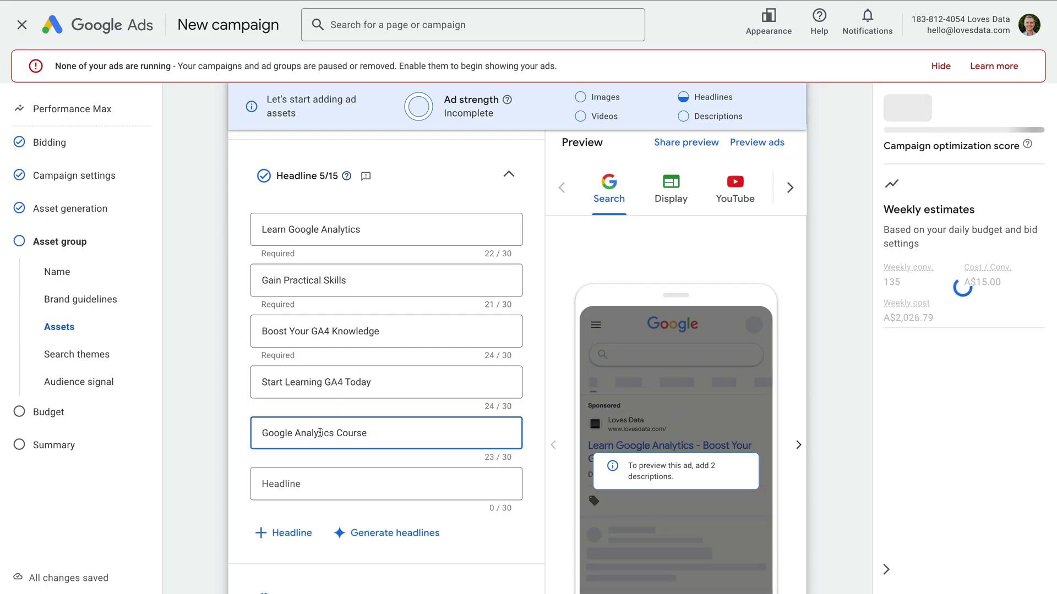
Paste the prepared copy into all five Long headline fields.
scroll(248, 462, down, 1)
scroll(248, 466, down, 3)
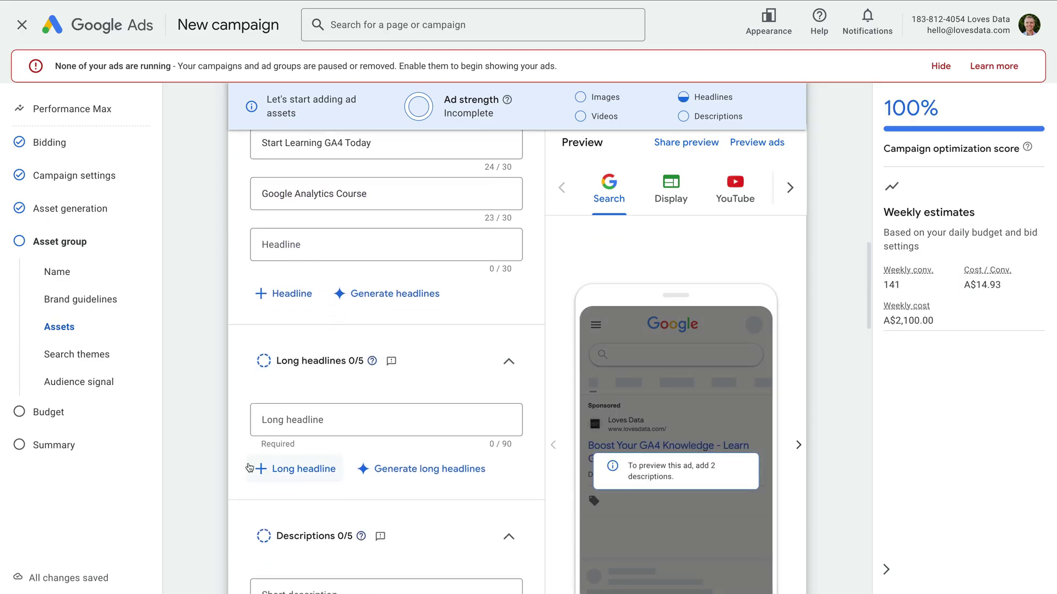
click(322, 428)
text(Learn how to set up and use Google Analytics for your business with Loves Data.)
scroll(321, 428, down, 1)
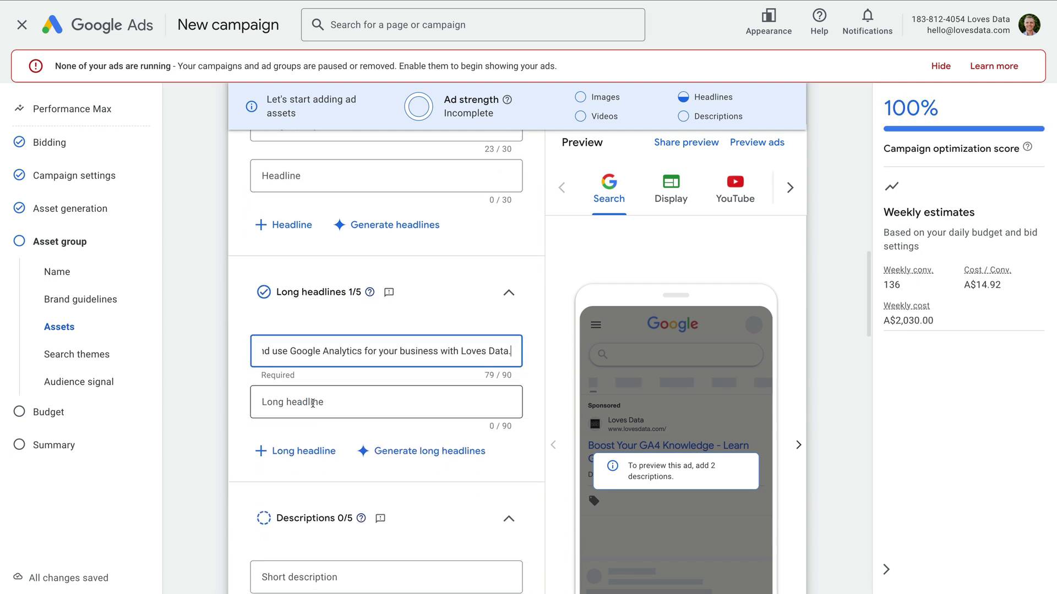
click(309, 397)
text(Want to learn Google Analytics? You're in the right place. Learn from experts.)
scroll(237, 451, down, 1)
click(341, 396)
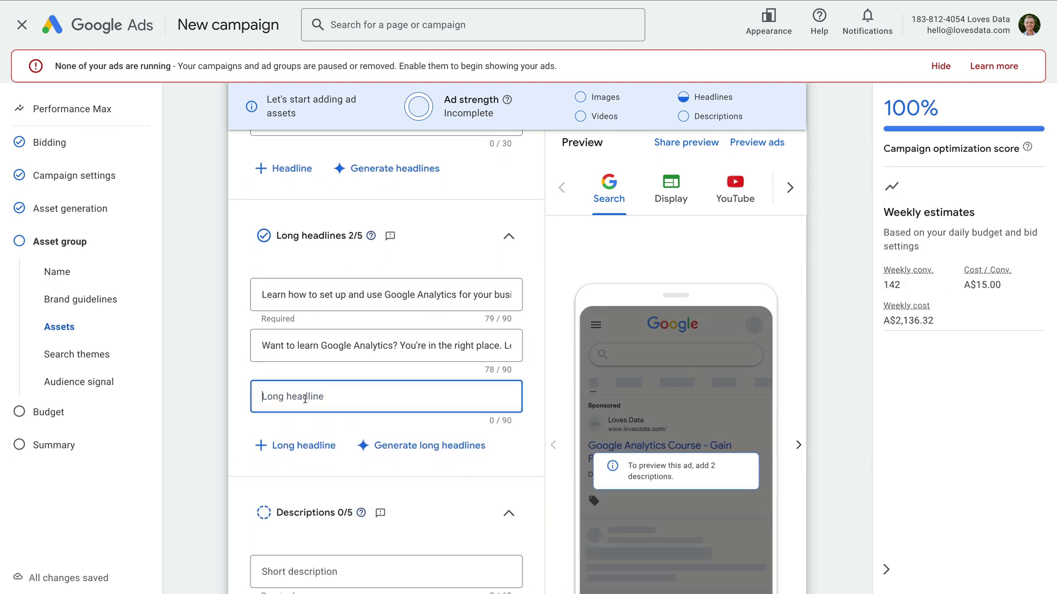
text(Quick-start your career in digital marketing and measurement with our courses)
click(350, 447)
text(Boost your practical skills in Google Analytics to measure your website and marketing.)
scroll(350, 447, down, 1)
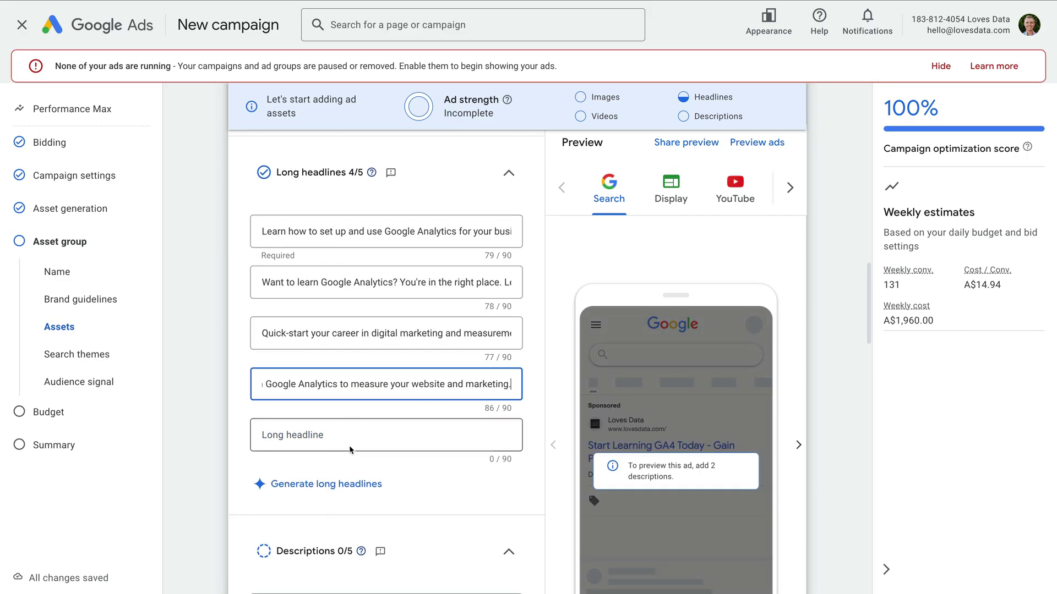
click(349, 444)
text(Fast-track your knowledge and skills to get the most out of your Google Analytics data.)
click(247, 458)
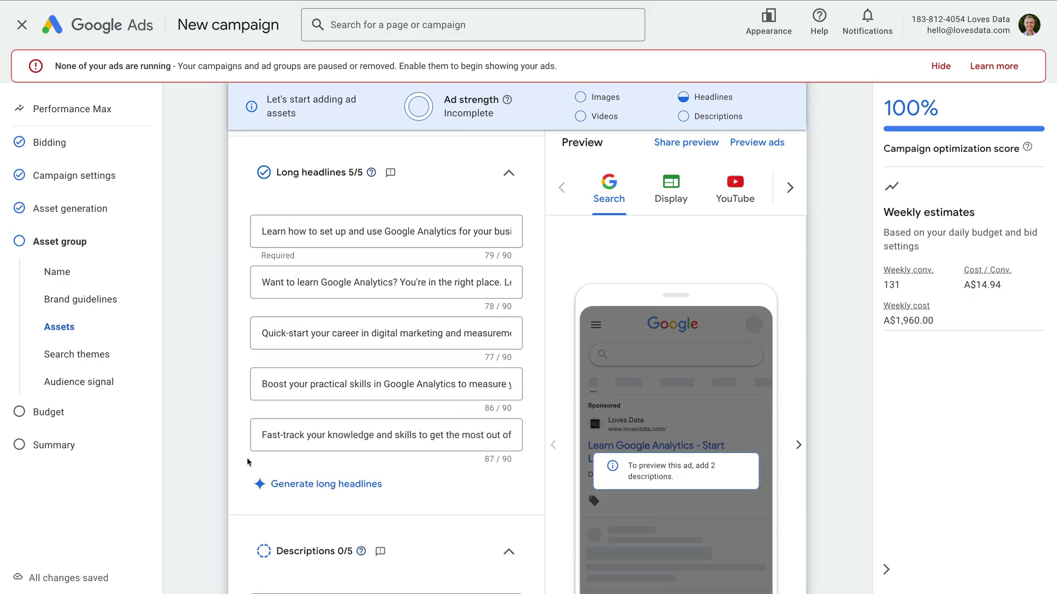
Paste five descriptions, including the certificate, expert-led training and fast track ones.
scroll(247, 457, down, 5)
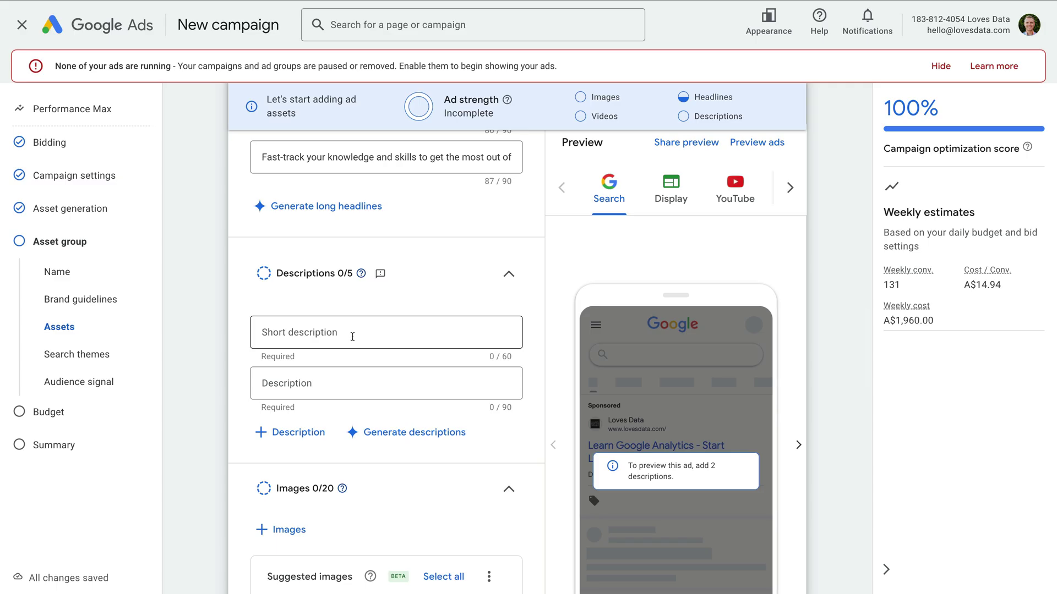
click(352, 336)
text(Ready to learn all about Google Analytics? Start now.)
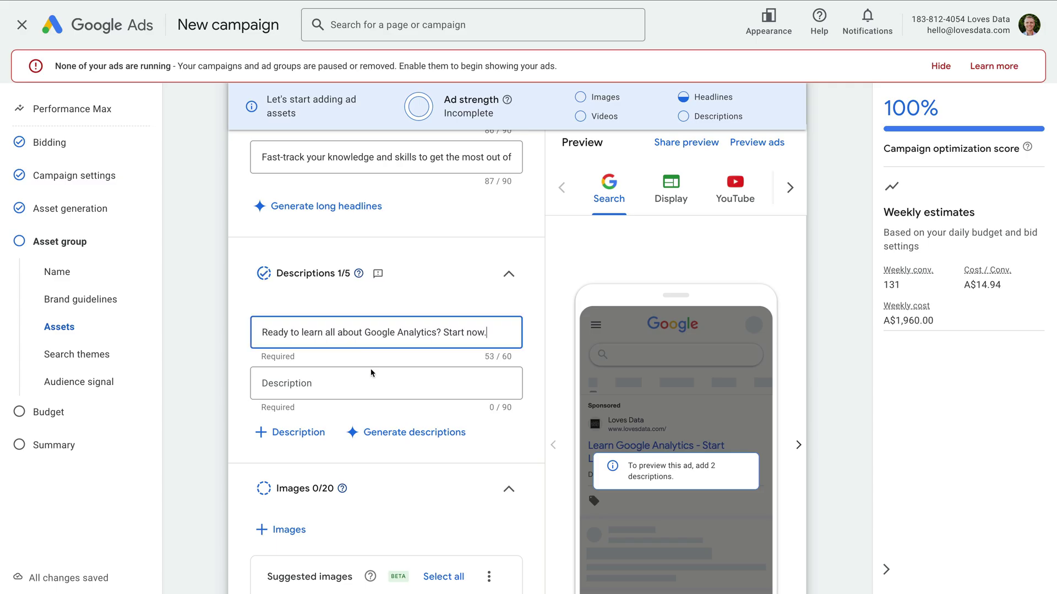
click(377, 384)
text(Unlock new opportunities with Google Analytics training.)
click(358, 432)
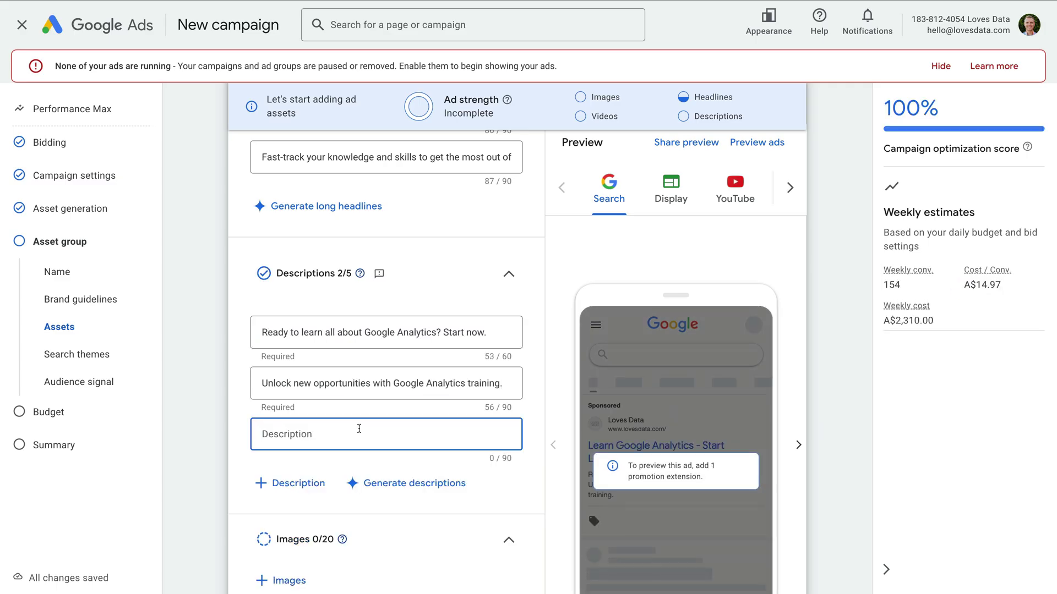
text(Earn your course certificate and enhance your skills.)
click(344, 485)
text(Expert-led Google Analytics training in plain English.)
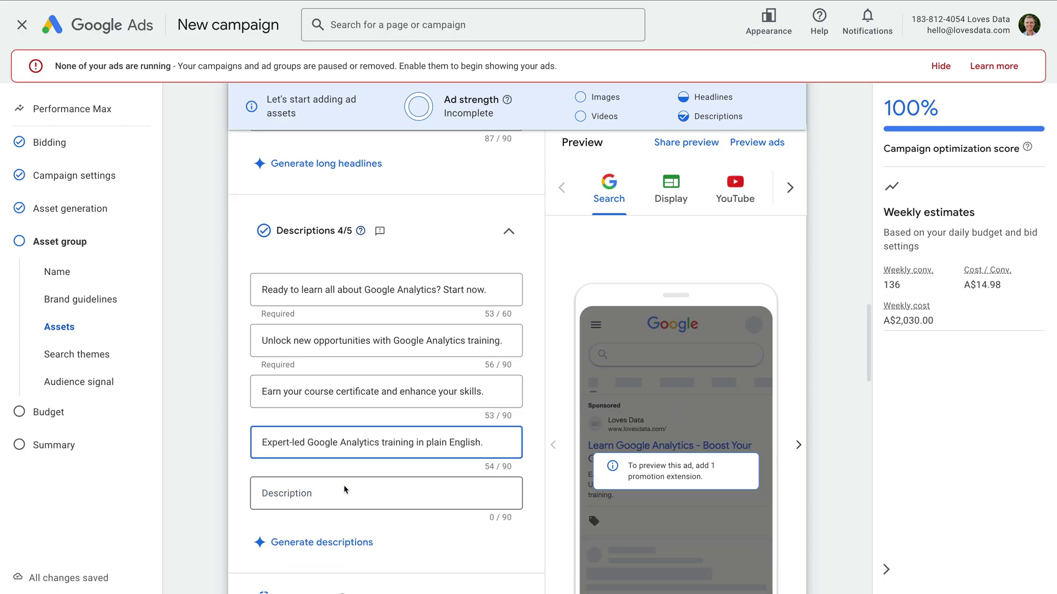
scroll(345, 490, down, 2)
click(330, 435)
text(Fast track your Google Analytics skills and knowledge.)
click(297, 388)
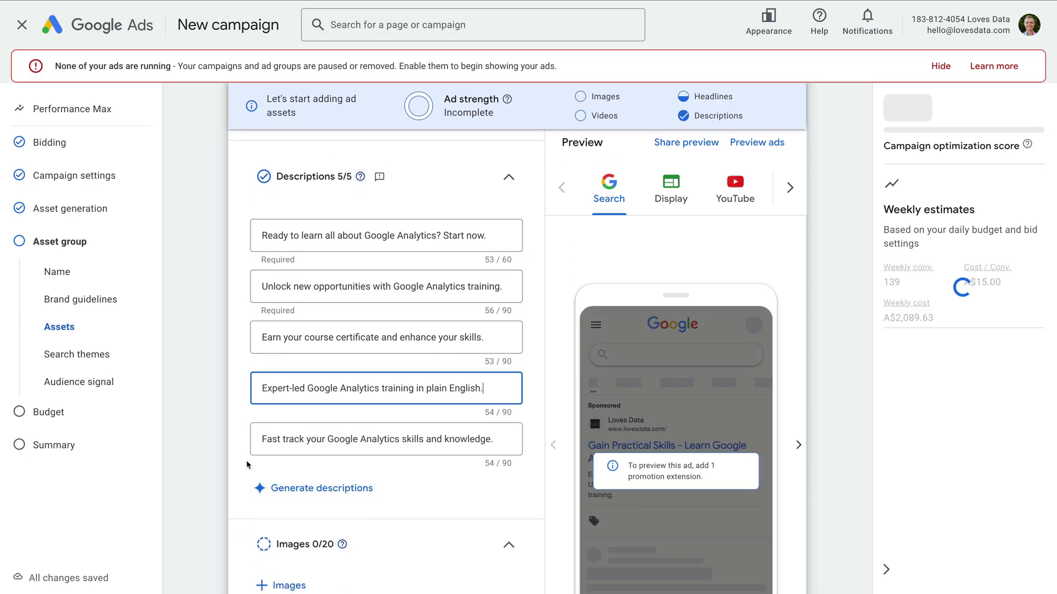
scroll(246, 460, down, 2)
Add the first suggested image, the Google Analytics stock image and the orange dashboard image.
scroll(246, 460, down, 2)
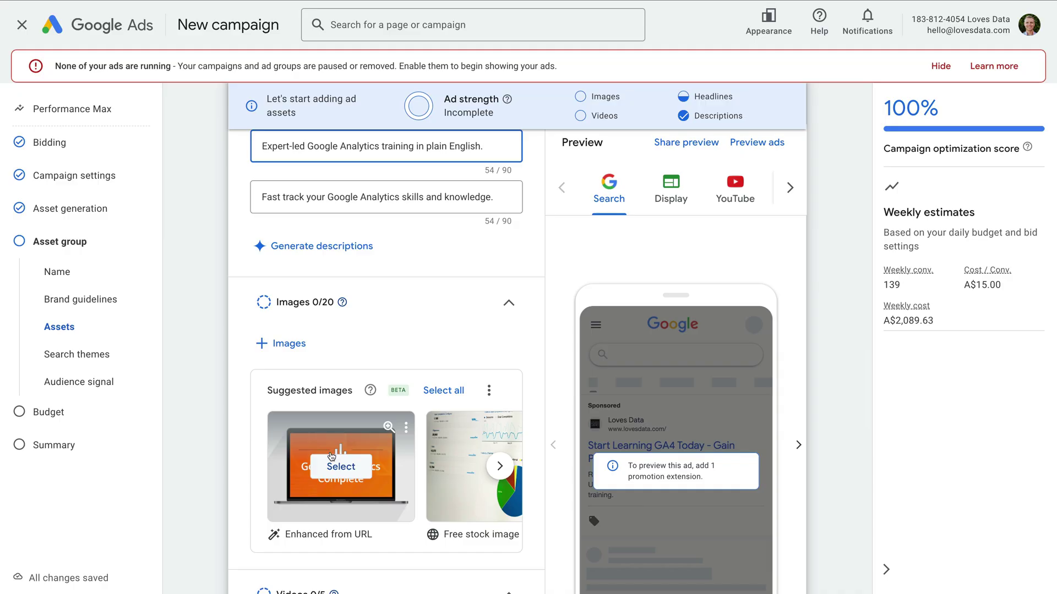
click(337, 468)
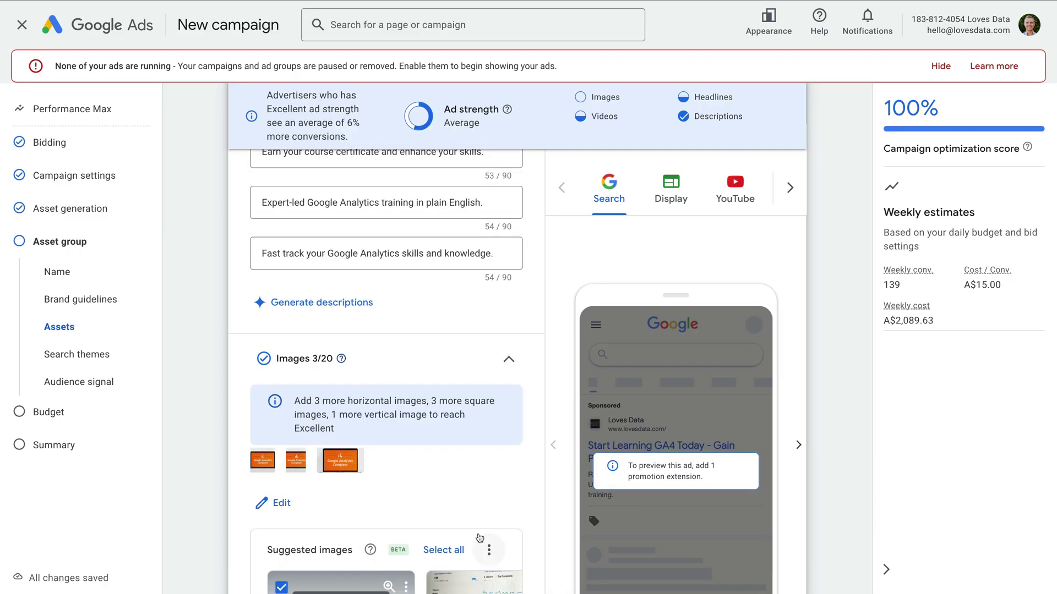
scroll(479, 538, down, 5)
click(499, 351)
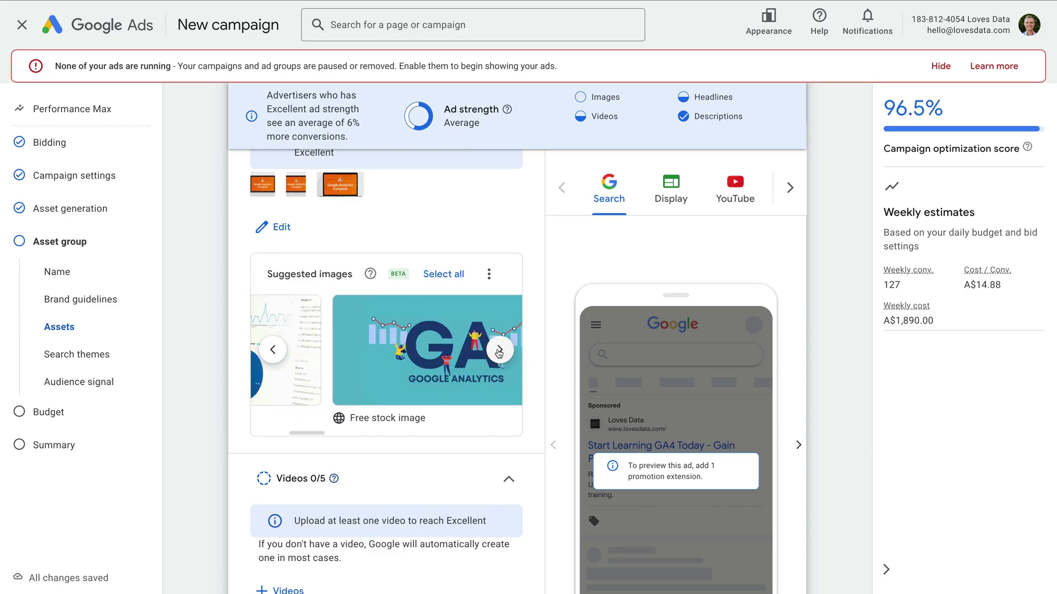
click(448, 349)
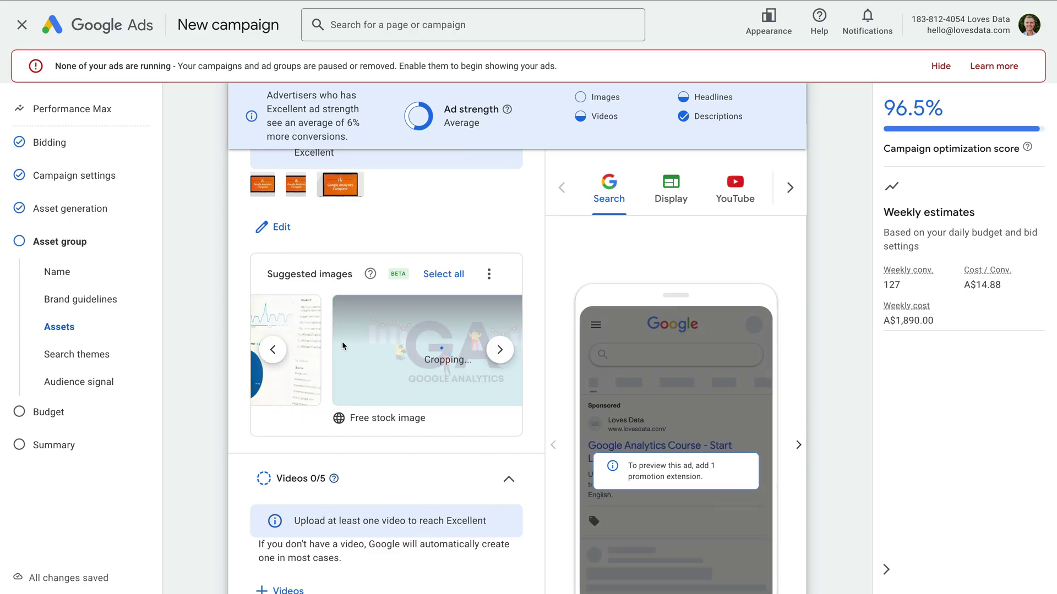
click(499, 344)
click(500, 345)
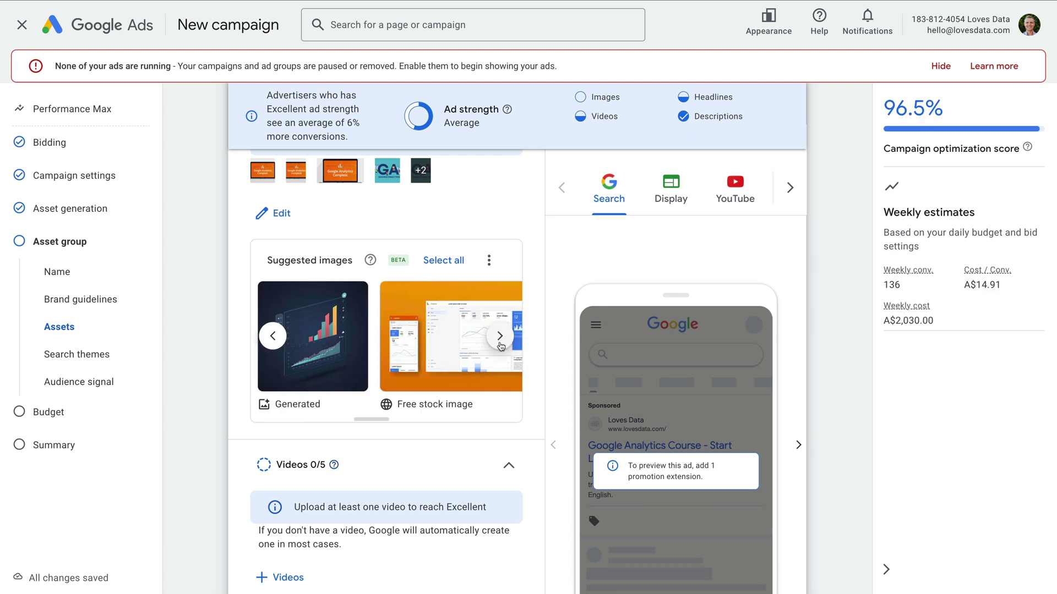
click(500, 344)
click(395, 344)
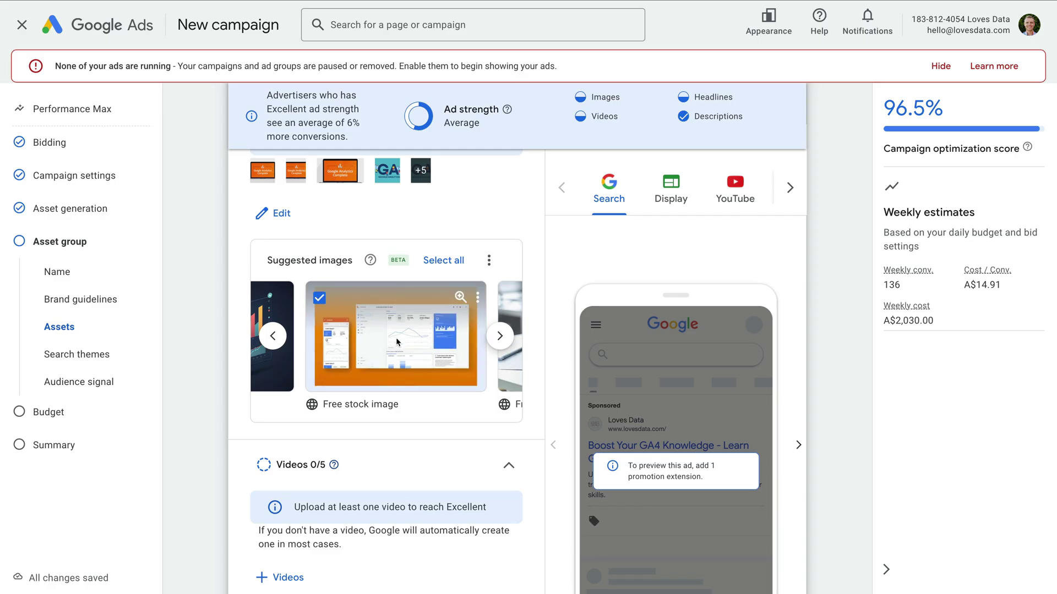
scroll(395, 338, down, 2)
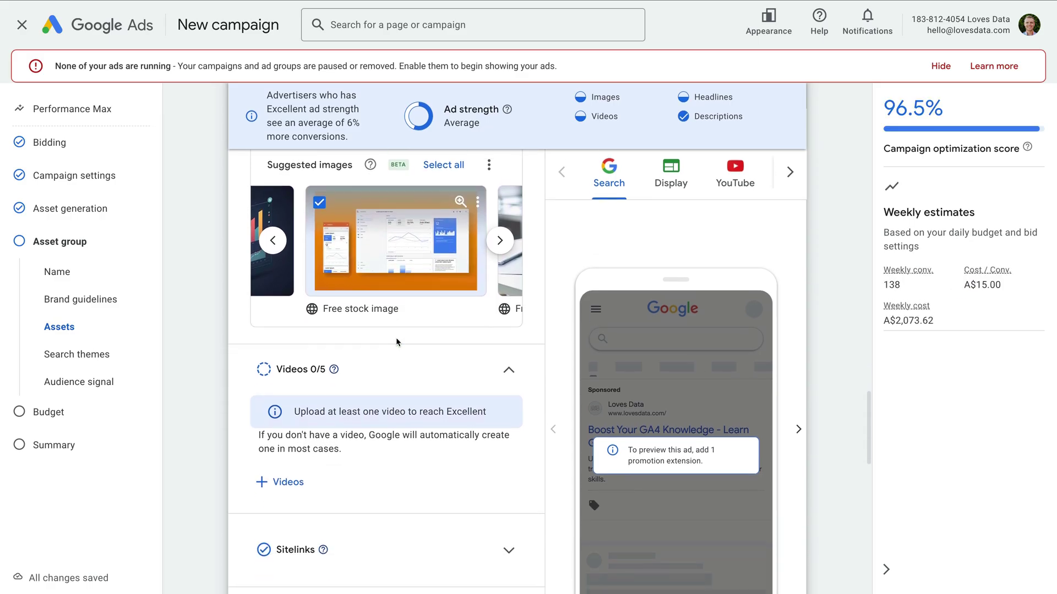
scroll(397, 341, down, 2)
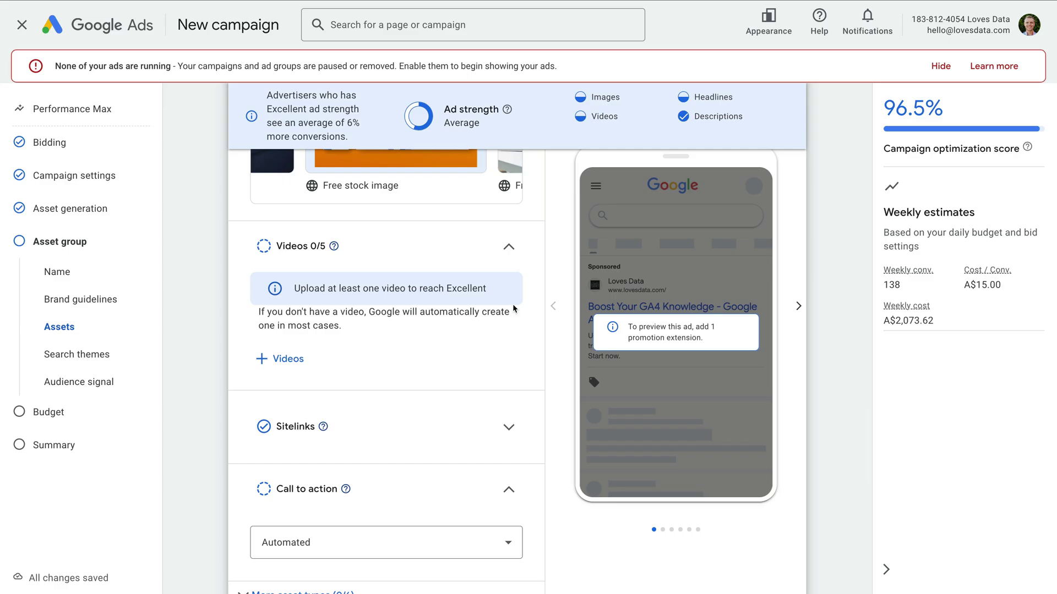
mouse_move(608, 245)
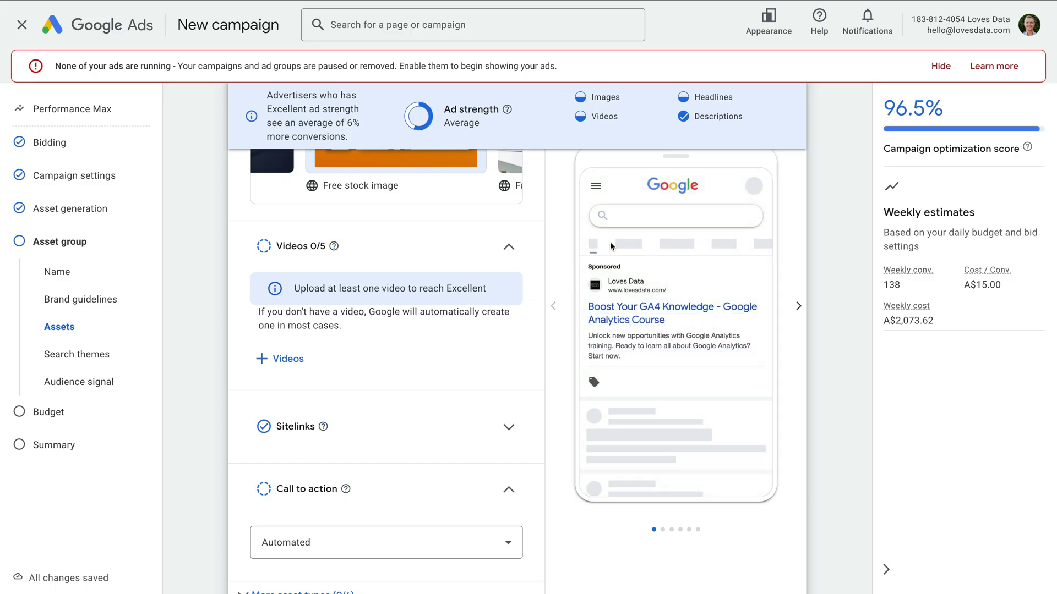
scroll(488, 346, down, 2)
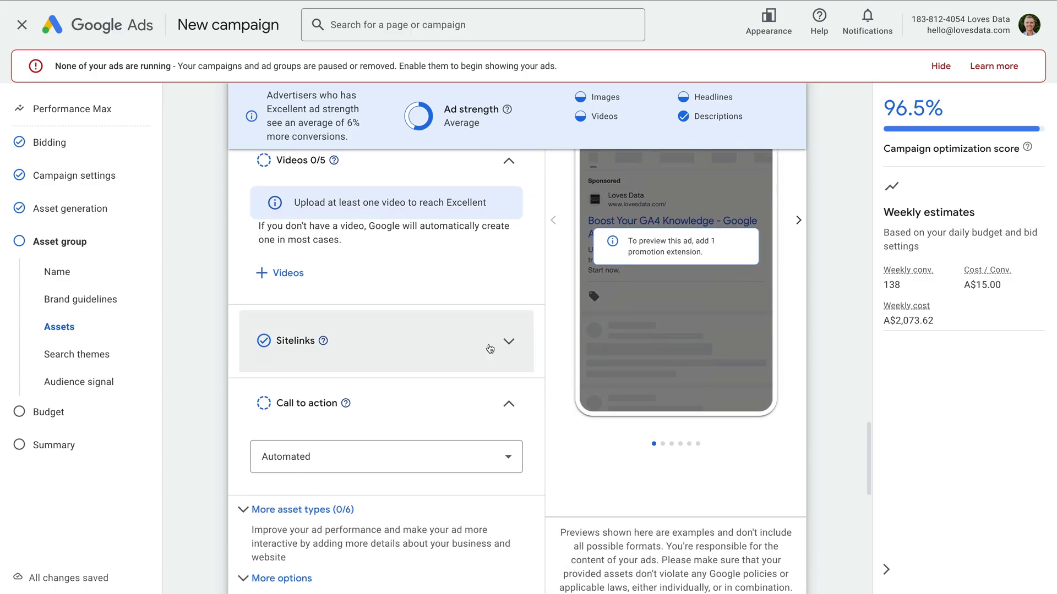
scroll(484, 347, down, 2)
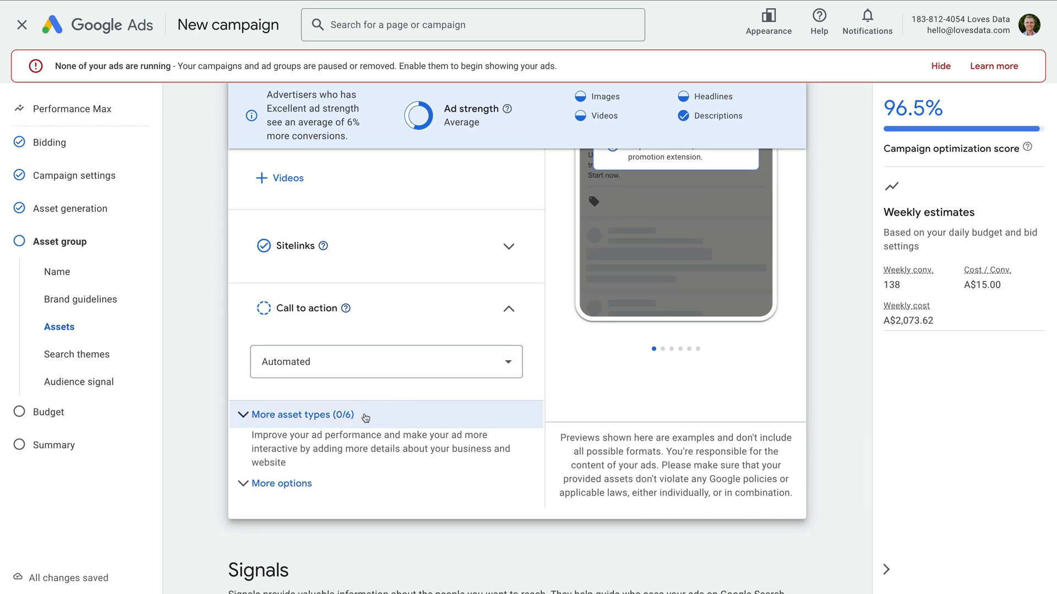
scroll(365, 417, down, 8)
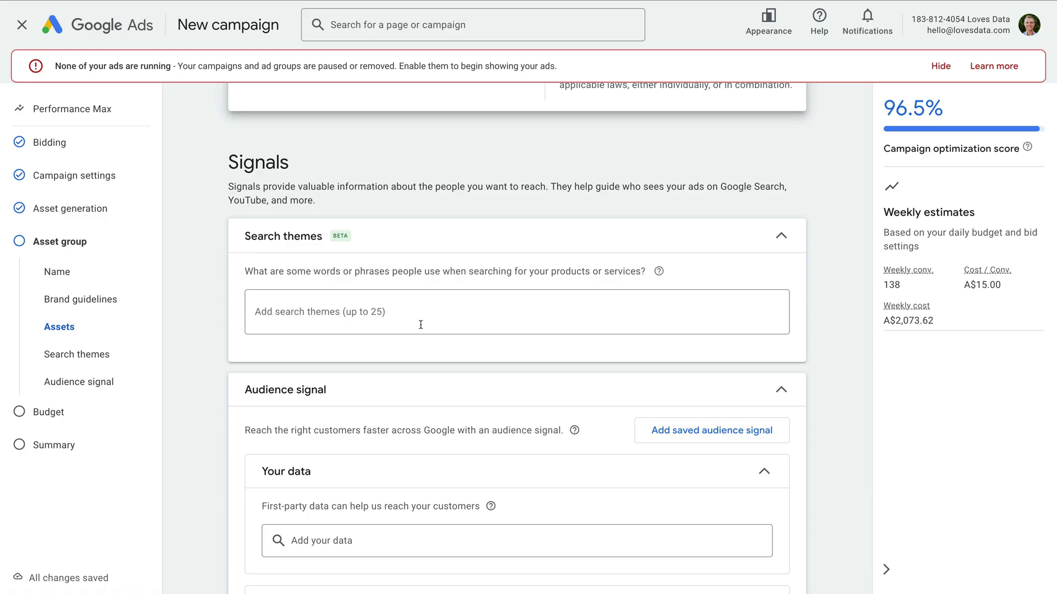
Add search themes 'google analytics course' and 'google analytics training'.
click(421, 325)
text(google analyt)
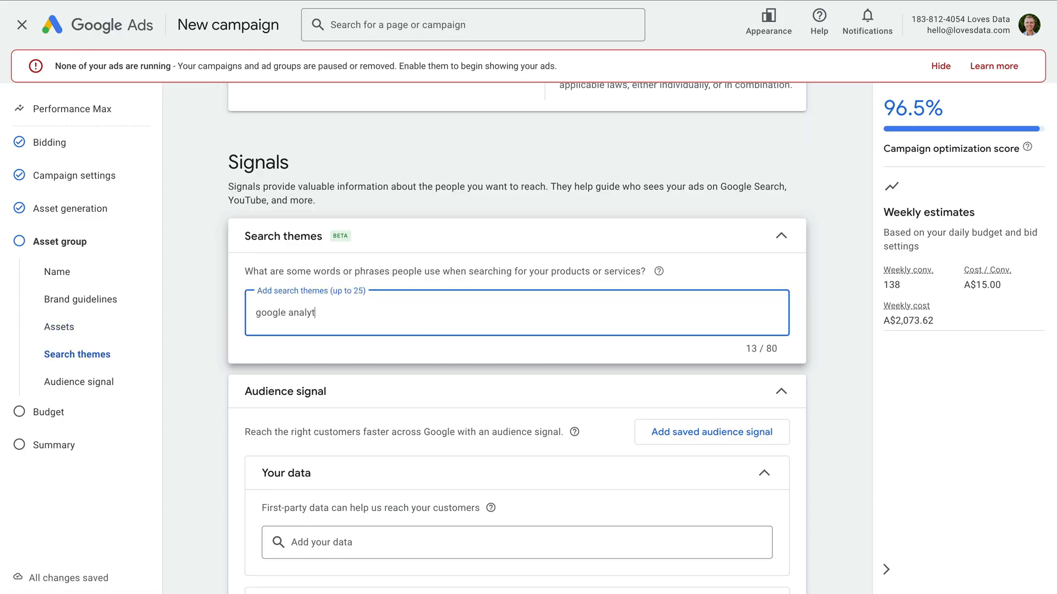
text(ics course)
key(Return)
text(google ana)
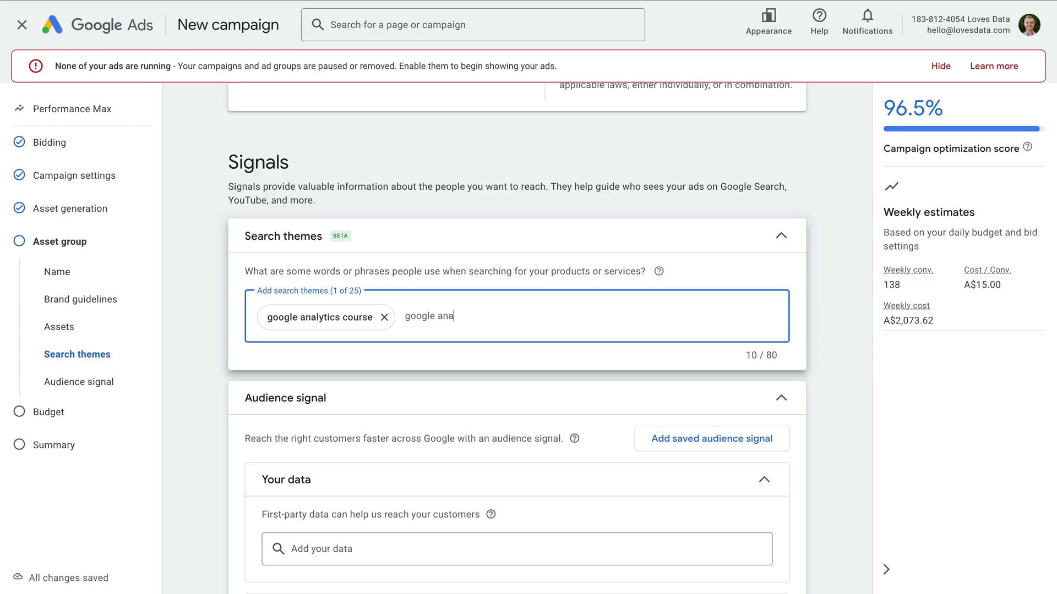
text(lytics training)
key(Return)
click(360, 352)
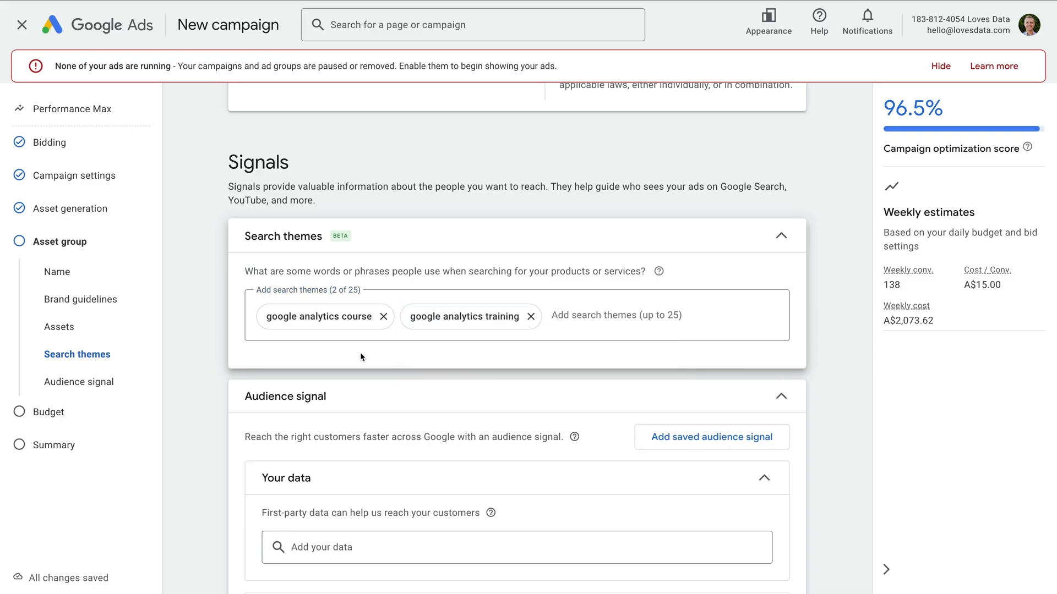
Save a new 'Haven't Converted Yet' audience signal using Google-engaged website visitors.
scroll(360, 357, down, 3)
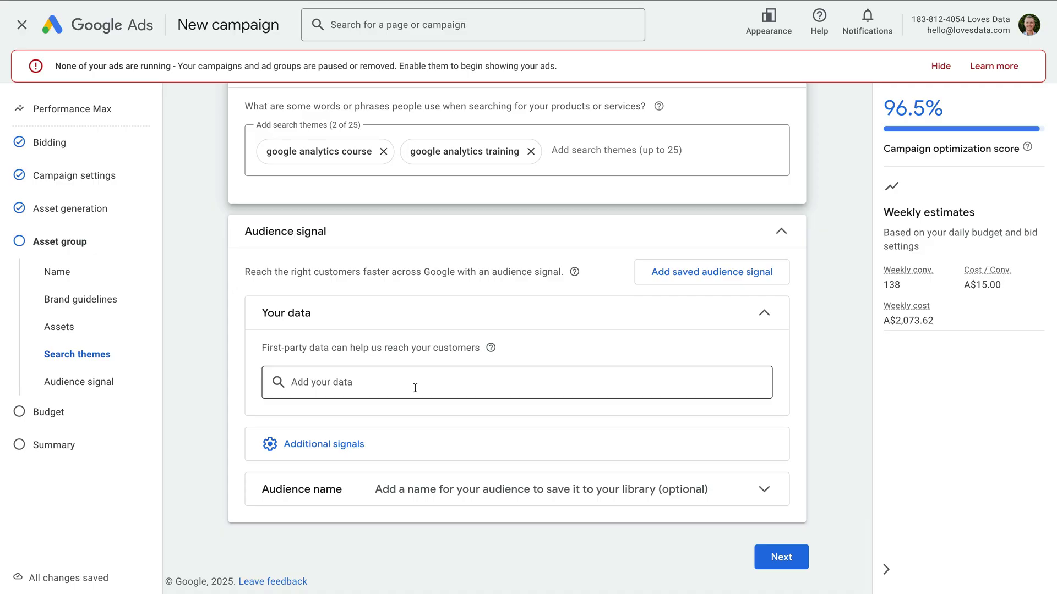
click(663, 267)
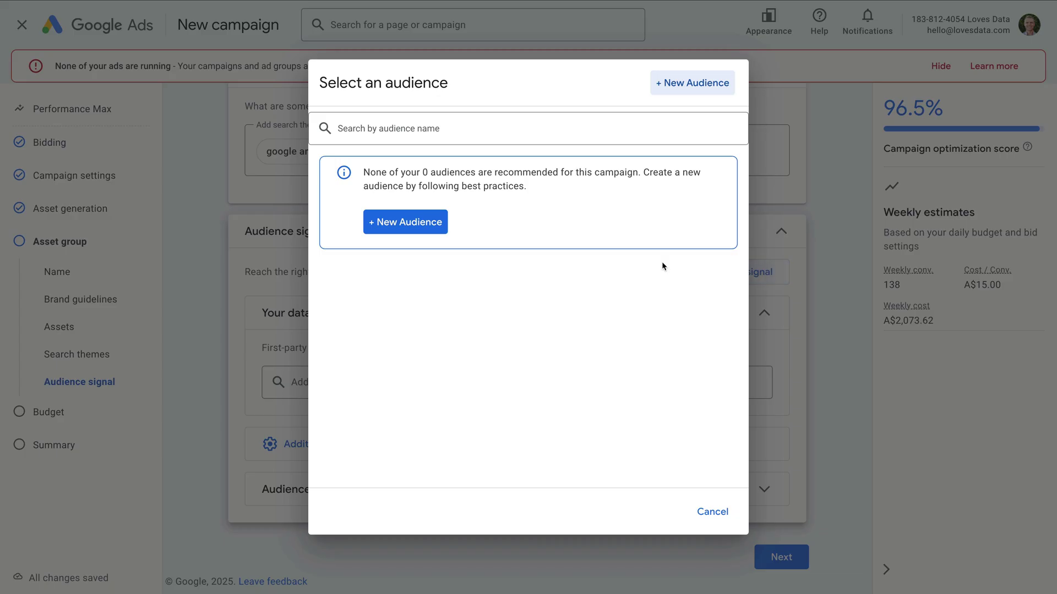
click(439, 222)
text(Ha)
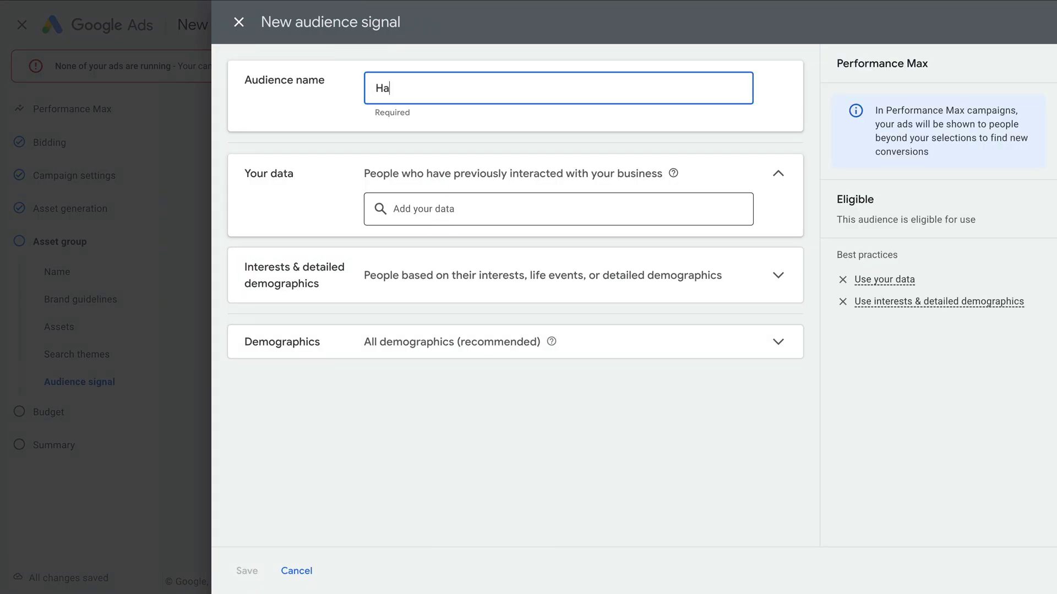
text(ven't Converted Yet)
click(423, 203)
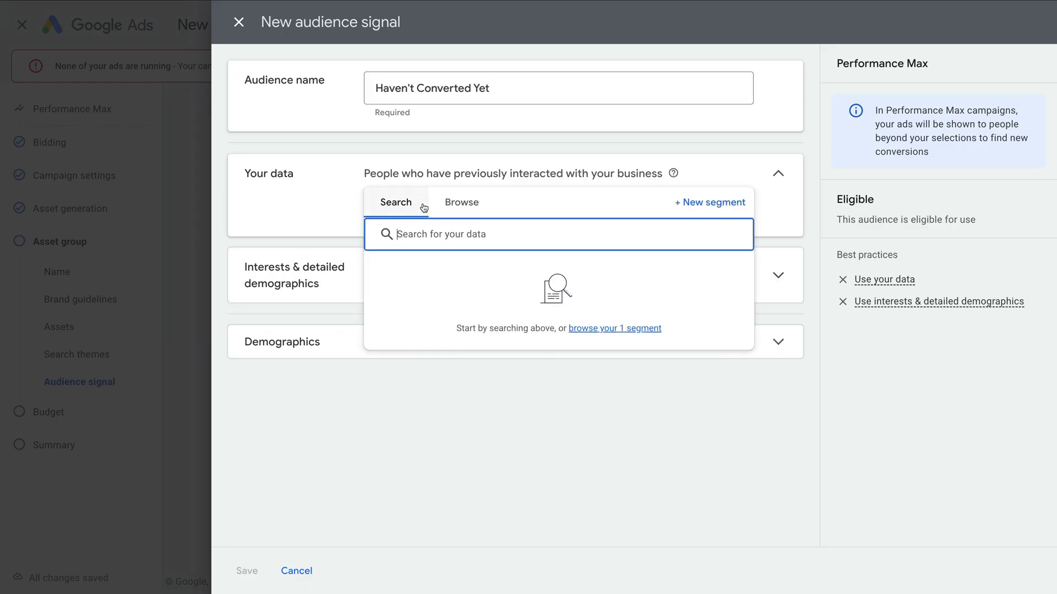
click(448, 204)
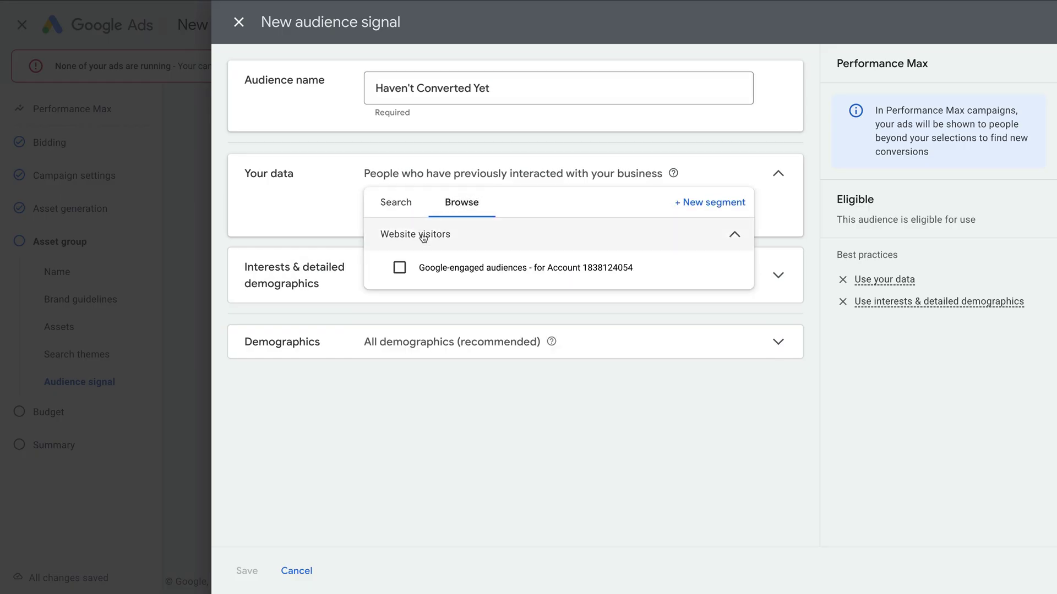
click(399, 267)
click(325, 255)
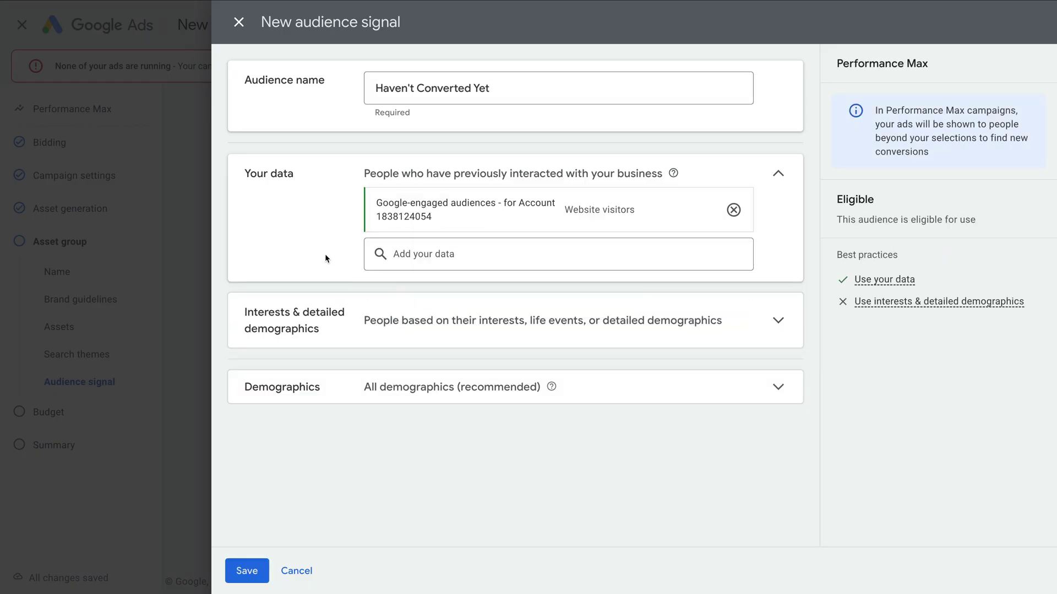
click(245, 563)
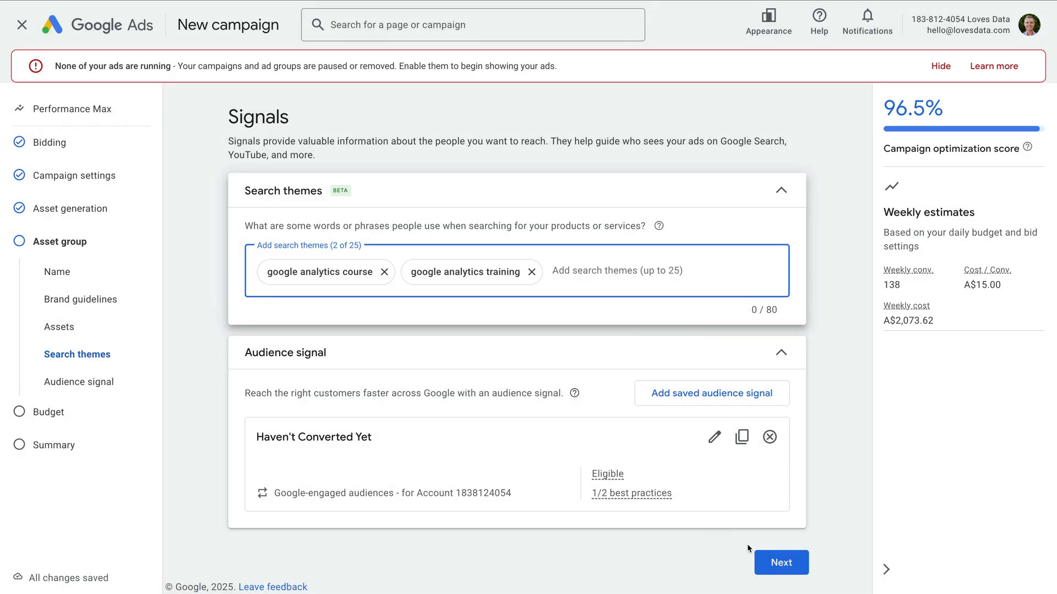
Change the custom daily budget from 300.00 to A$10.00 and continue to the Summary page.
click(768, 561)
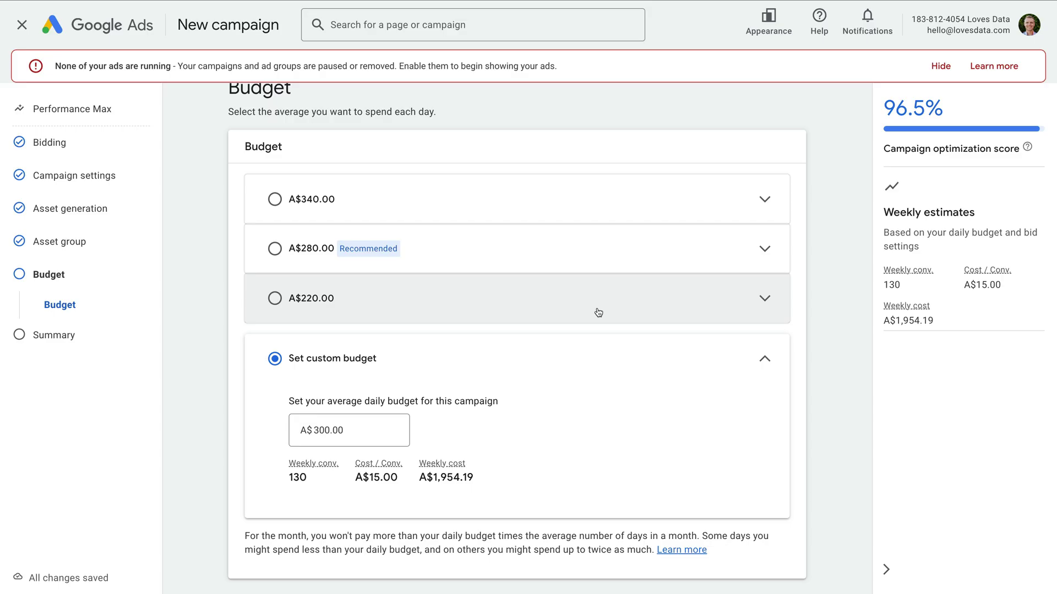
click(361, 431)
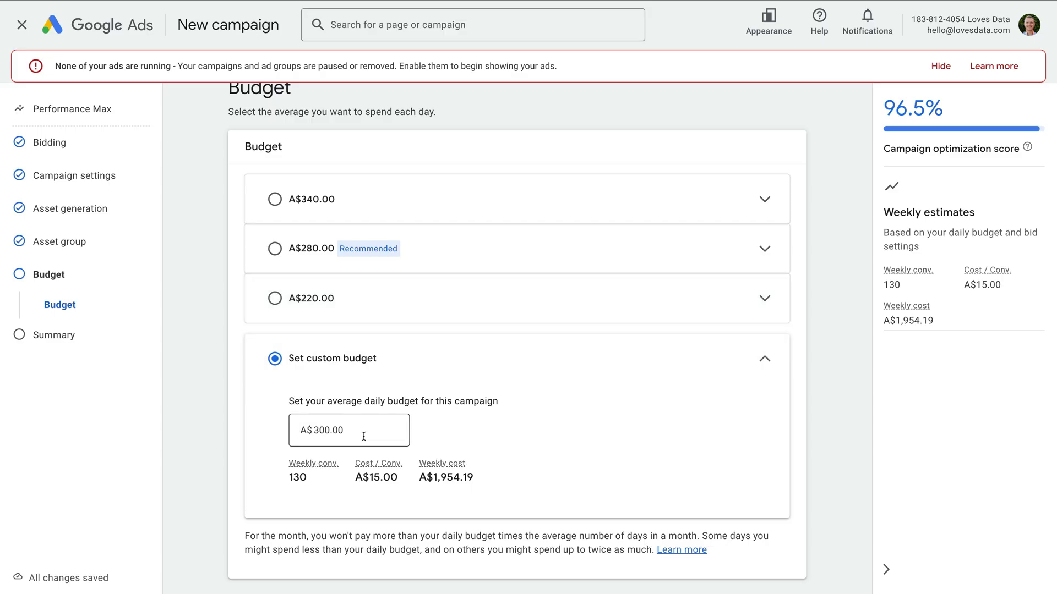
drag(360, 431, 314, 425)
text(10)
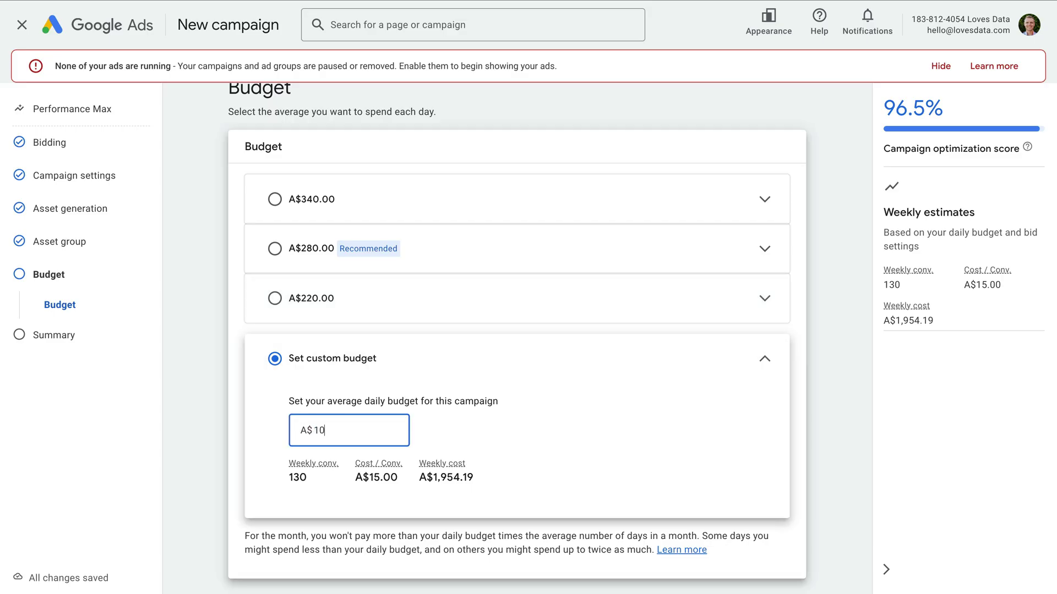
click(428, 422)
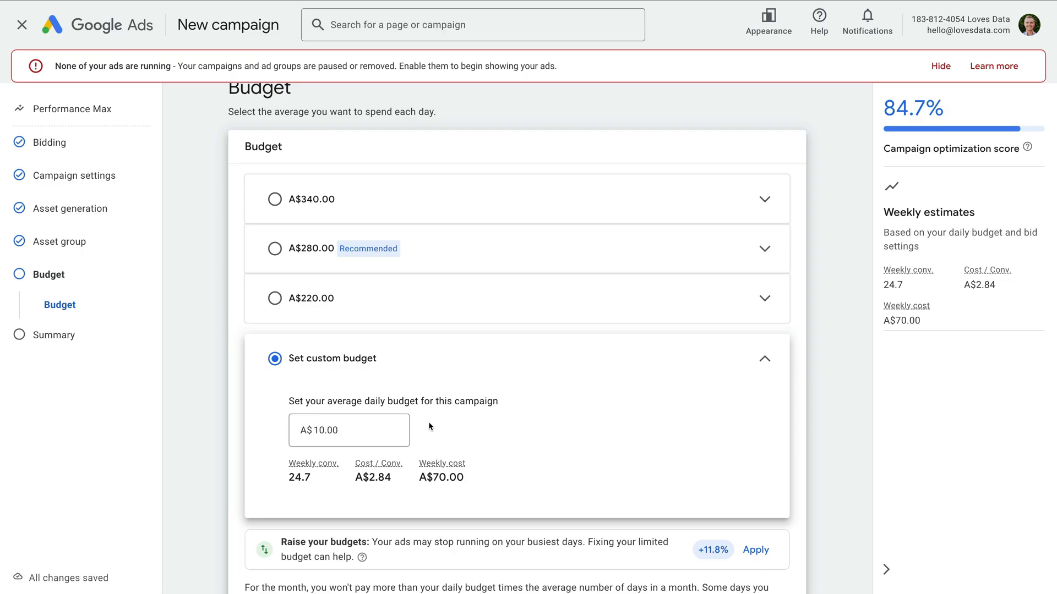
scroll(428, 422, down, 2)
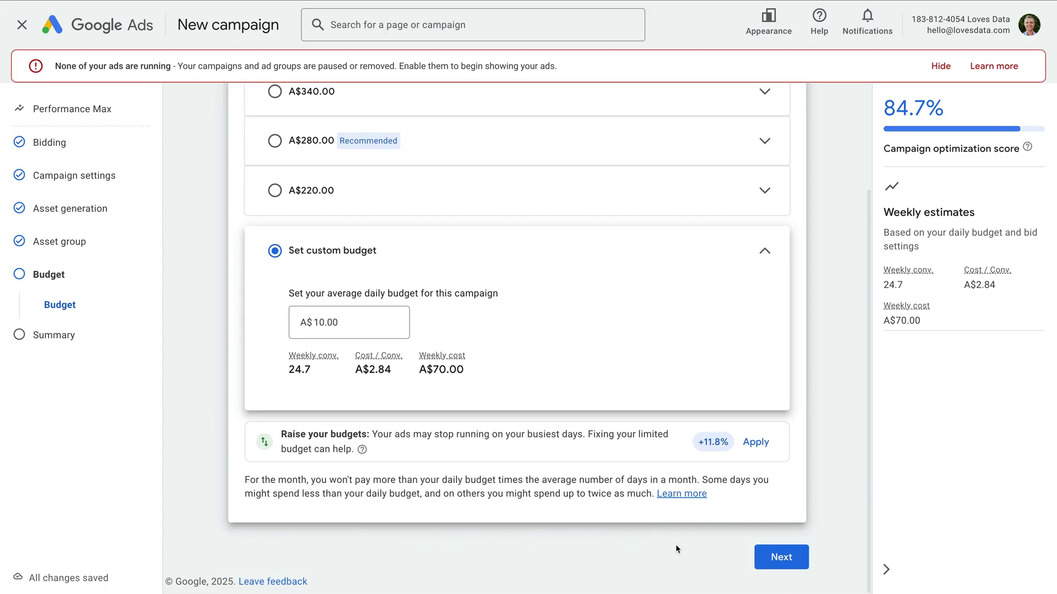
click(757, 556)
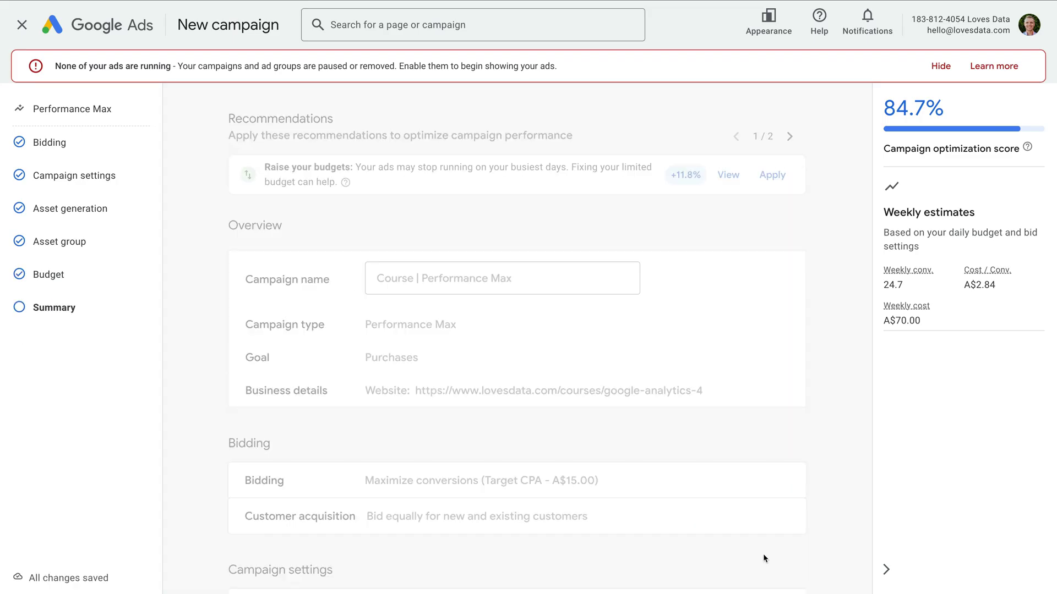
Publish the 'Course | Performance Max' campaign from the bottom of the Summary page.
scroll(763, 556, down, 1)
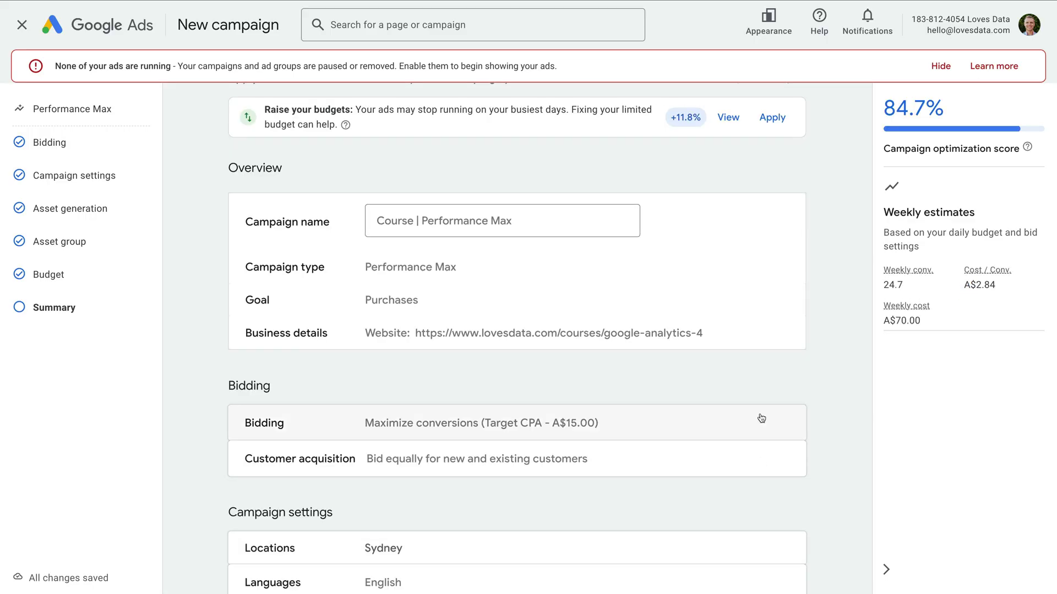
scroll(759, 417, down, 3)
scroll(761, 418, down, 5)
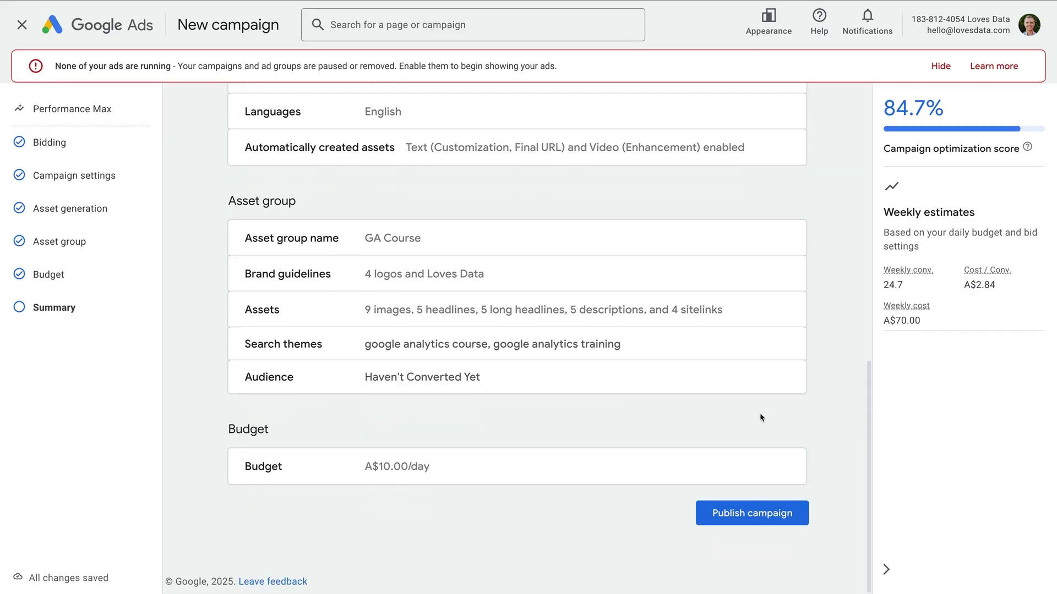
click(760, 514)
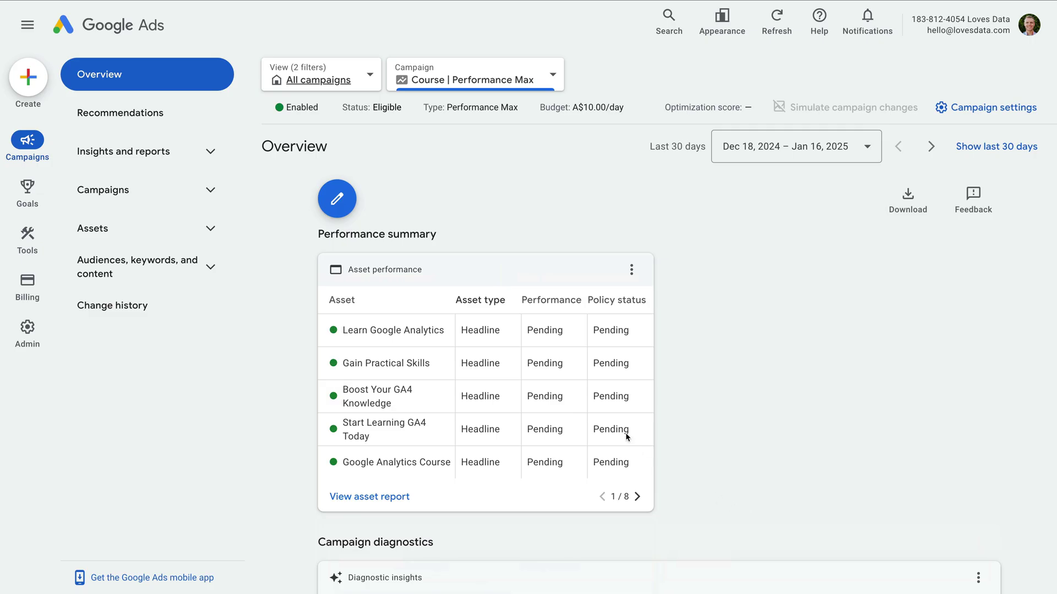
Check the account's campaign list, then go to Campaigns > Asset groups for 'Course | Performance Max'.
click(446, 76)
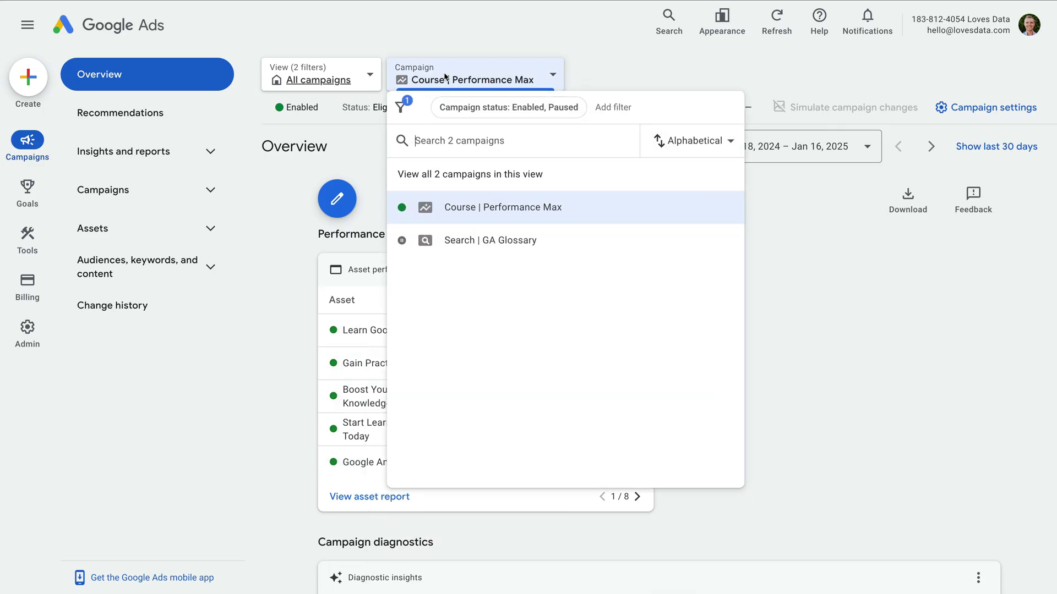
click(445, 76)
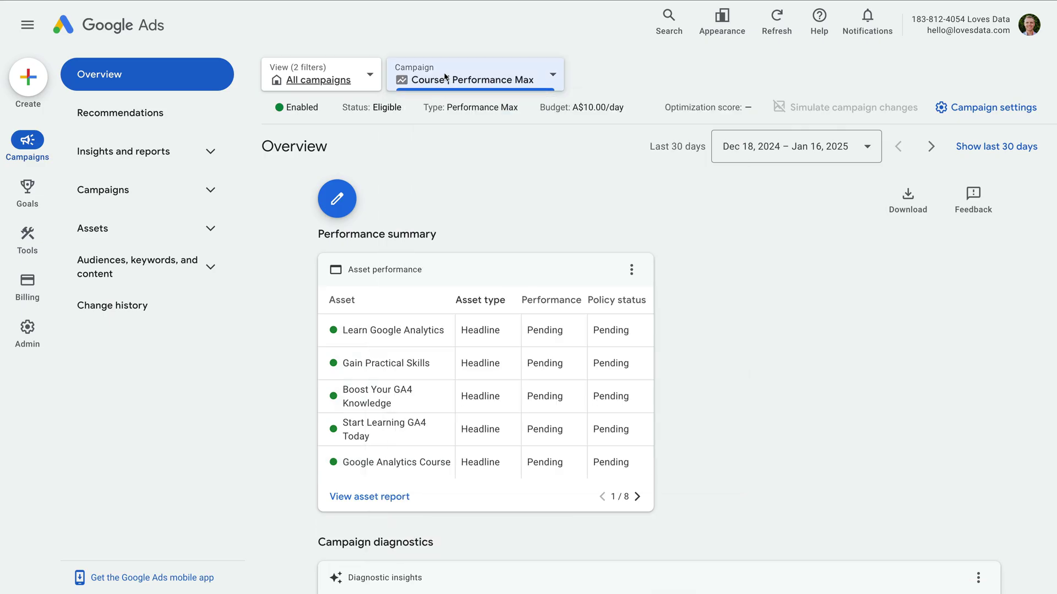
click(209, 189)
click(172, 267)
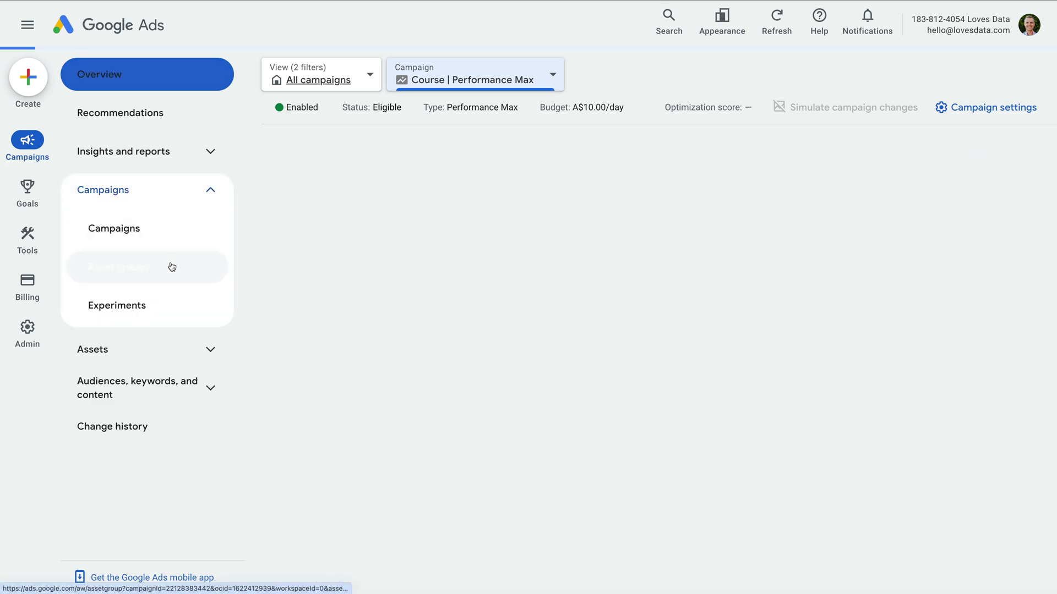